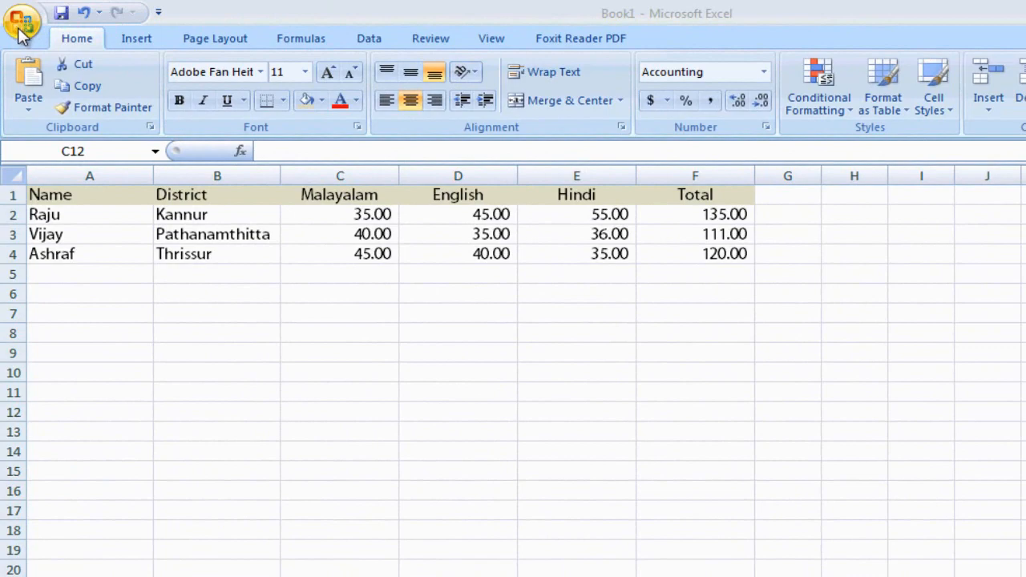
# Step: Open the Quick Access Toolbar customization options and list All Commands as the available commands
pyautogui.click(21, 24)
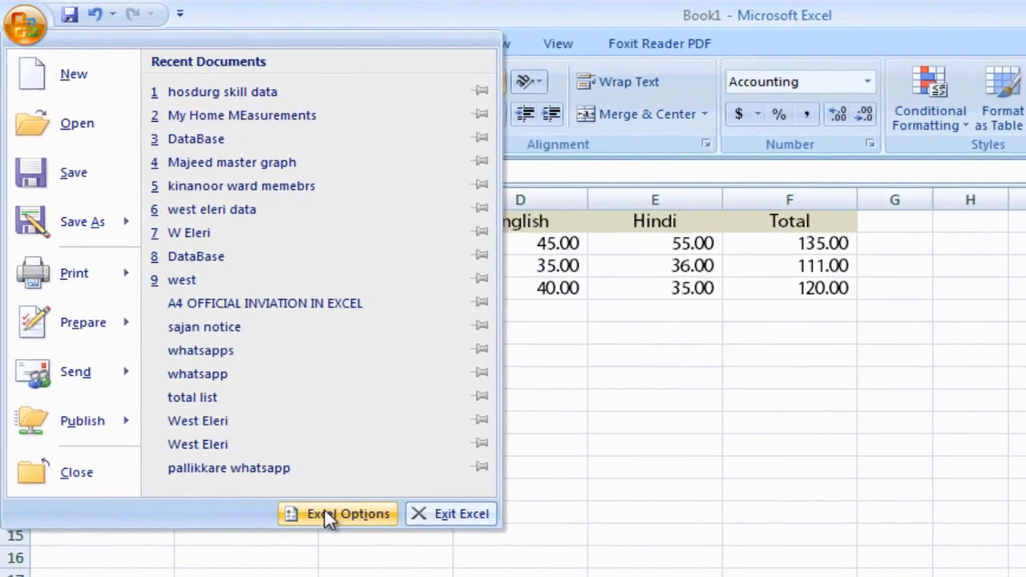
pyautogui.click(336, 514)
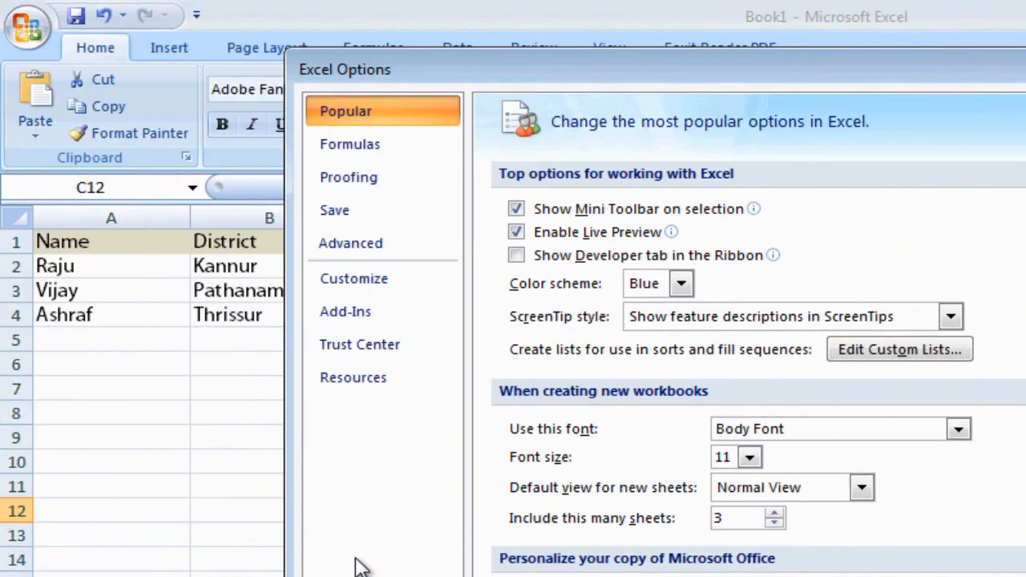
pyautogui.click(353, 277)
pyautogui.click(614, 191)
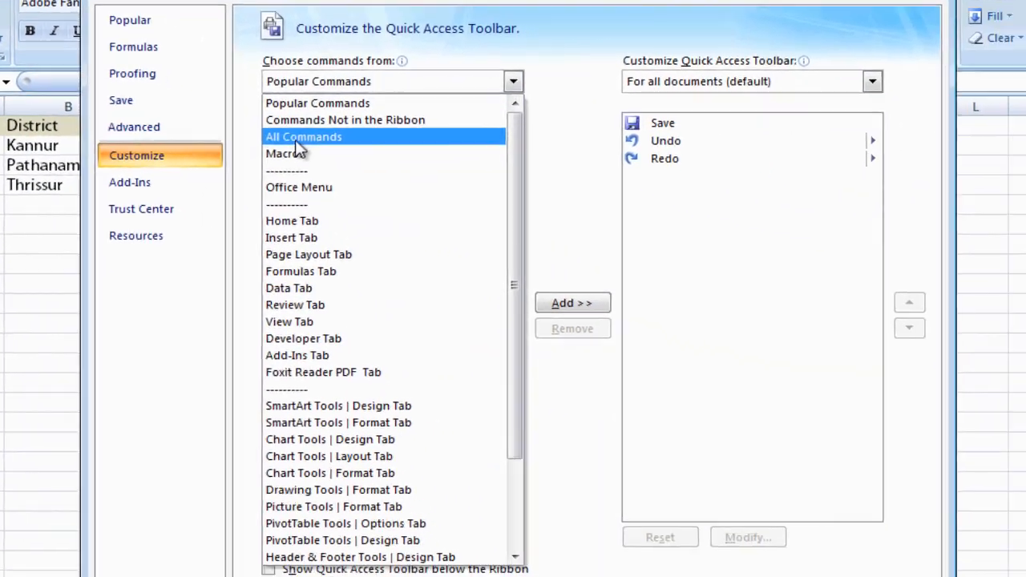
pyautogui.click(561, 255)
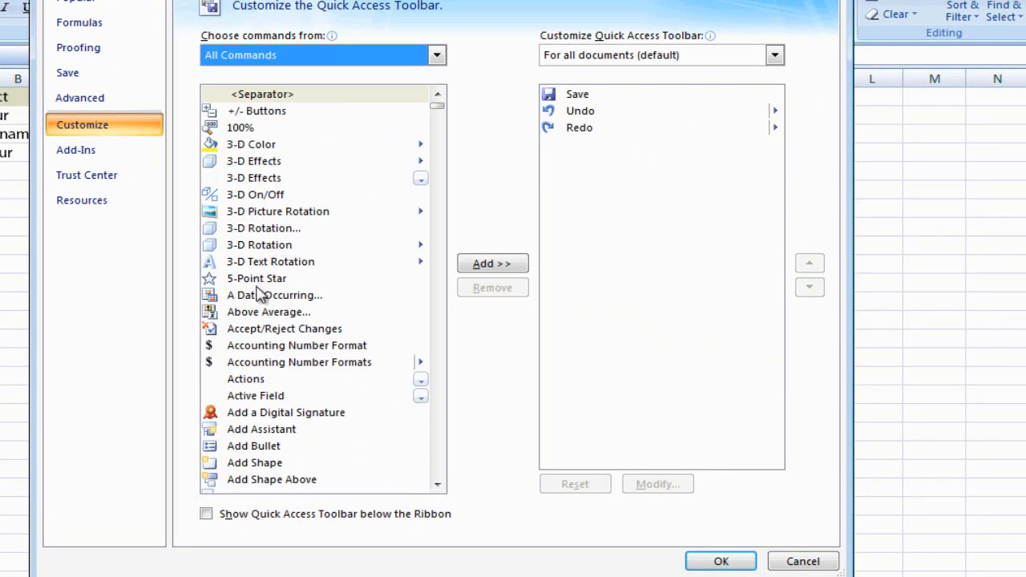
# Step: Find the Form... command and add it to the Quick Access Toolbar for all documents
pyautogui.scroll(-8, 259, 296)
pyautogui.scroll(-20, 265, 317)
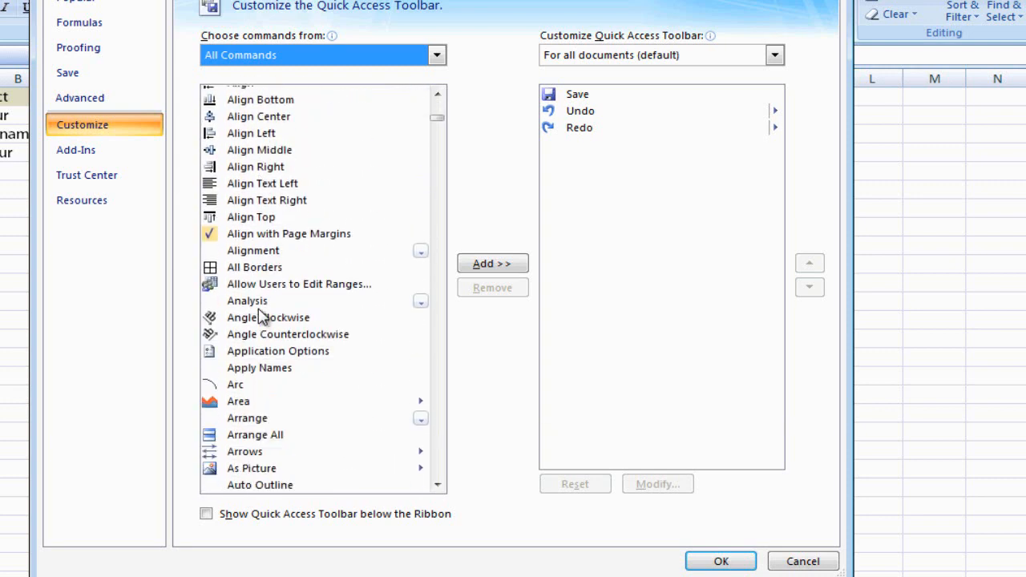
pyautogui.scroll(-20, 261, 312)
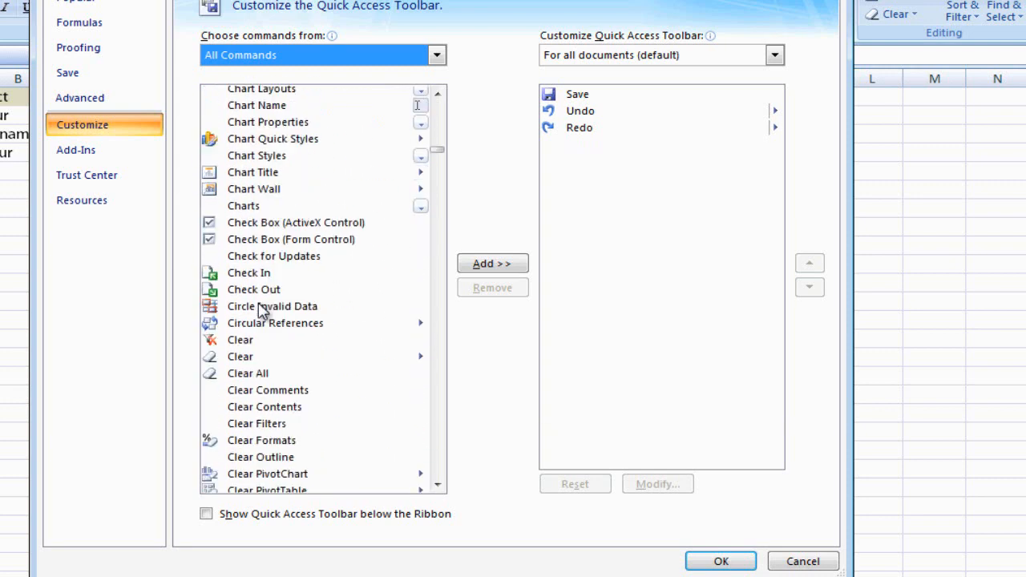
pyautogui.scroll(-20, 259, 311)
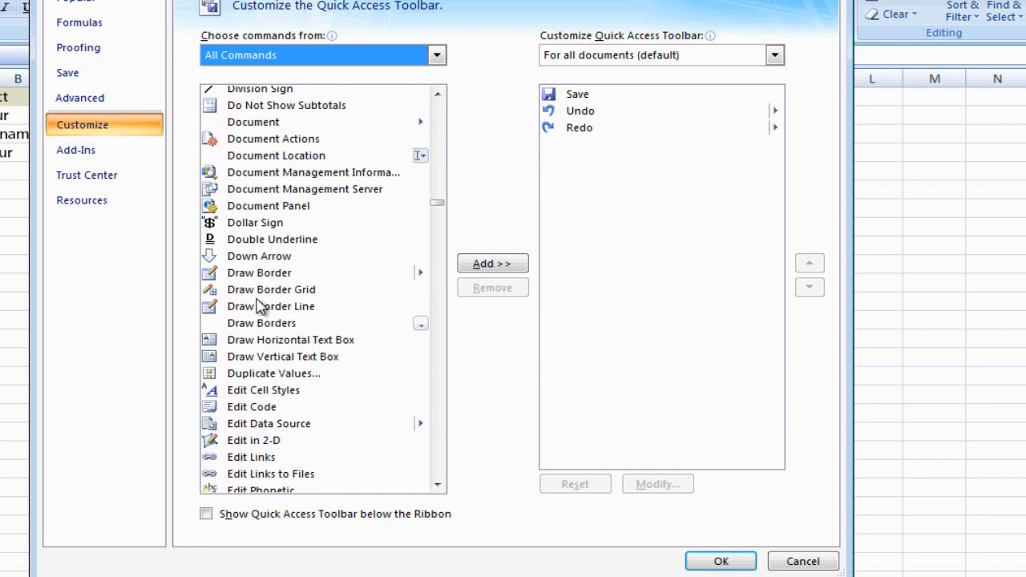
pyautogui.scroll(-20, 259, 311)
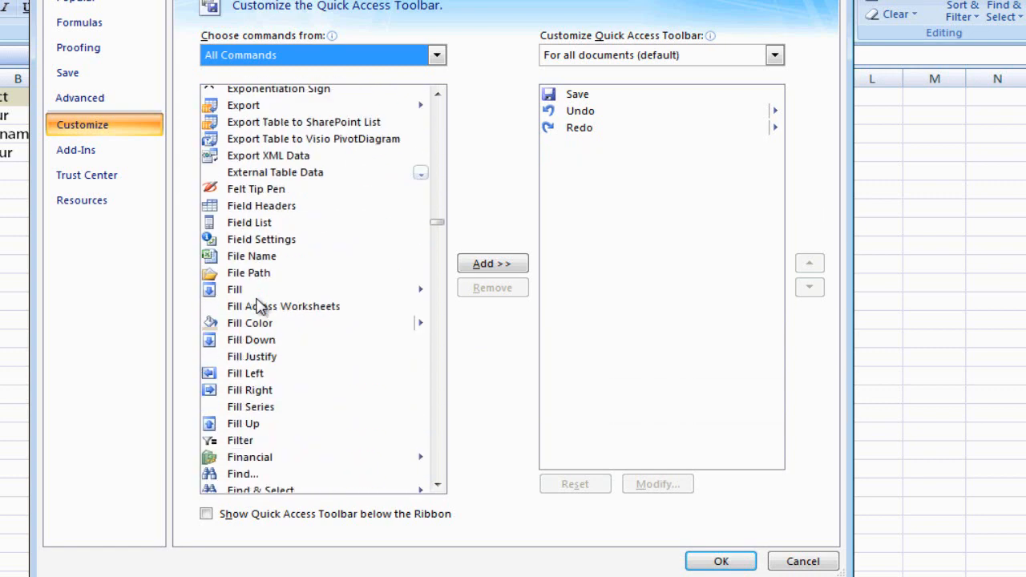
pyautogui.scroll(-5, 259, 308)
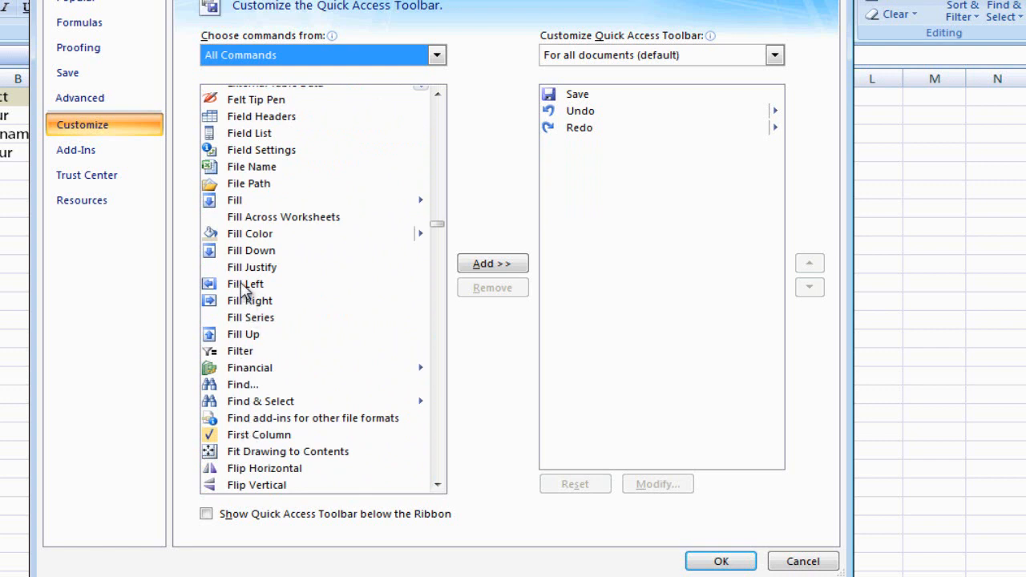
pyautogui.scroll(-10, 243, 292)
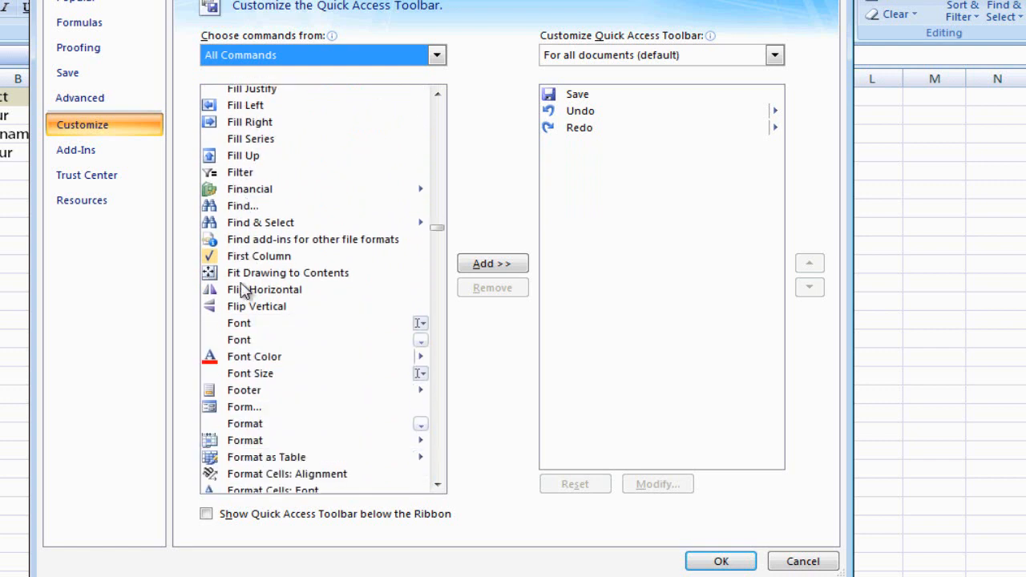
pyautogui.click(251, 407)
pyautogui.click(490, 265)
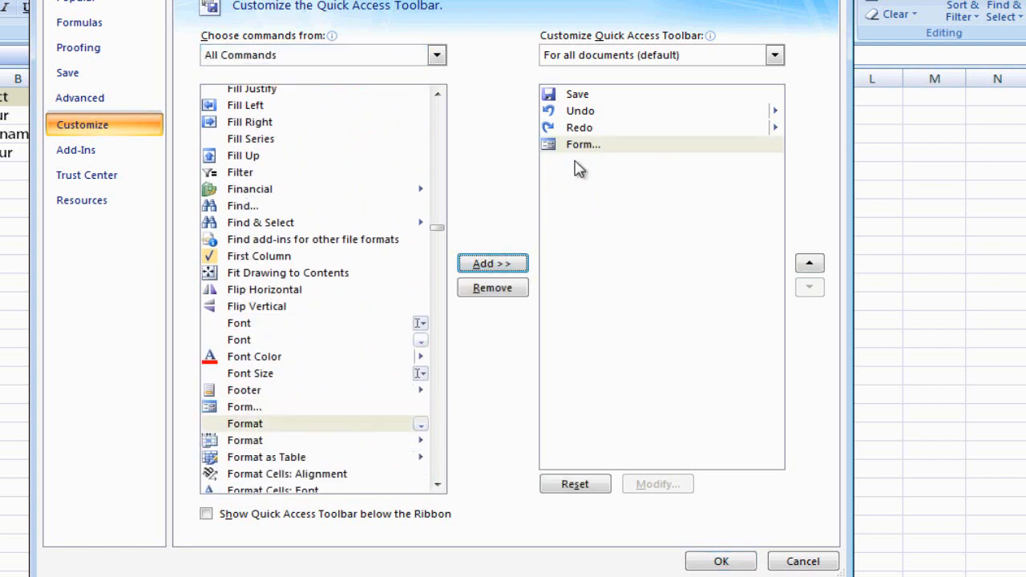
pyautogui.click(698, 562)
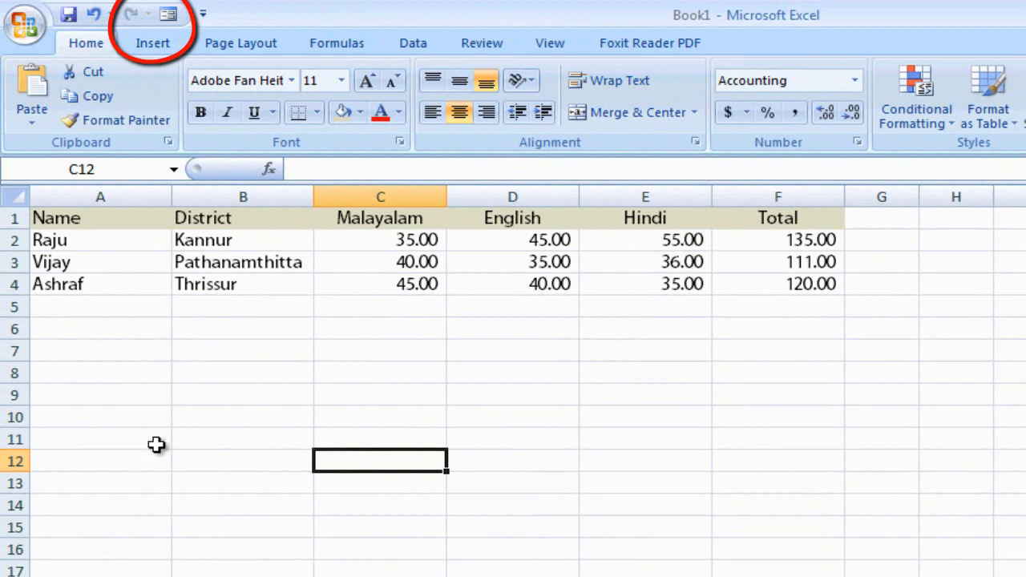
pyautogui.click(93, 224)
pyautogui.click(88, 306)
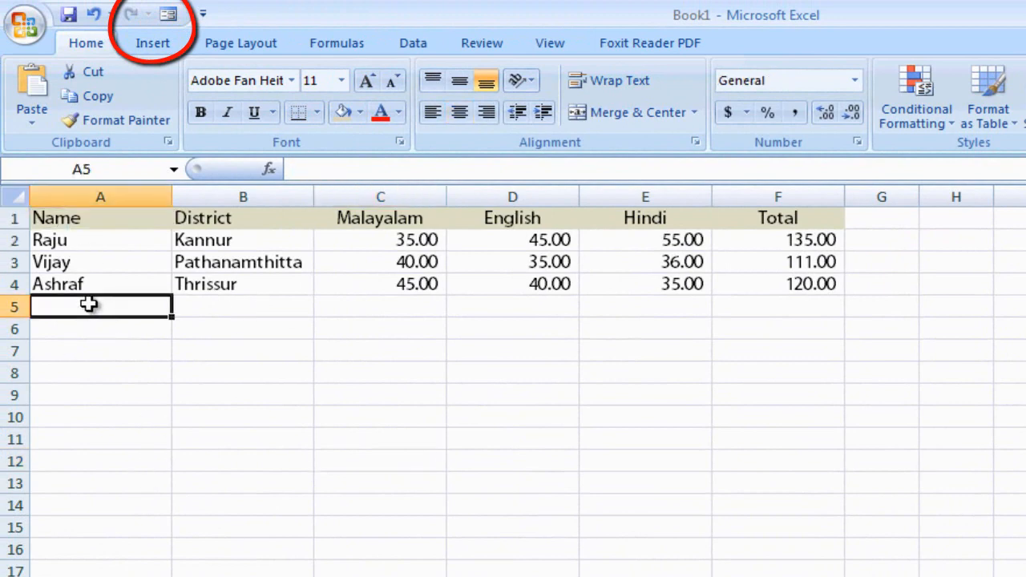
pyautogui.press('Right')
pyautogui.press('Right')
pyautogui.press('Right')
pyautogui.press('Right')
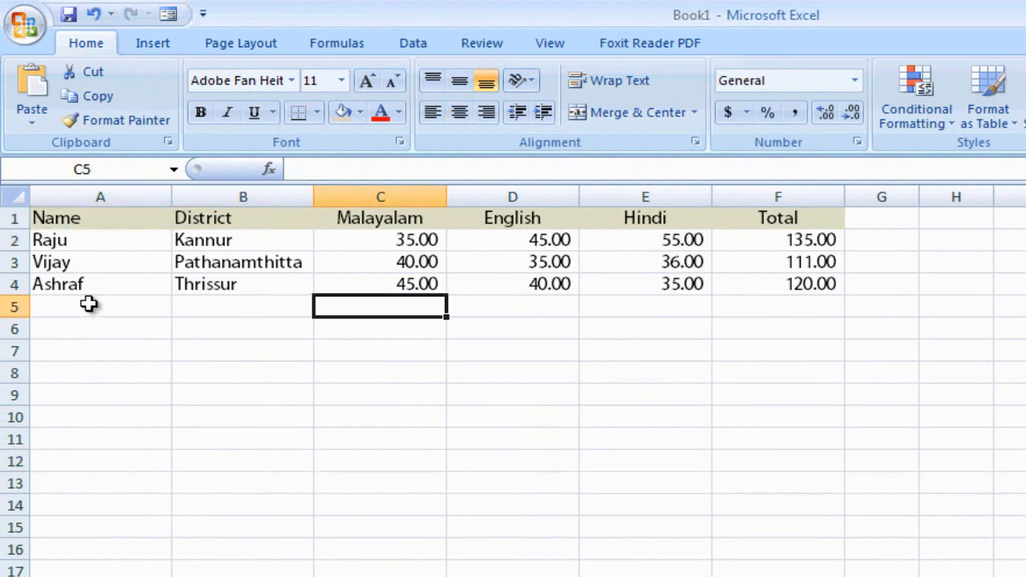
pyautogui.press('Left')
pyautogui.press('Right')
pyautogui.press('Right')
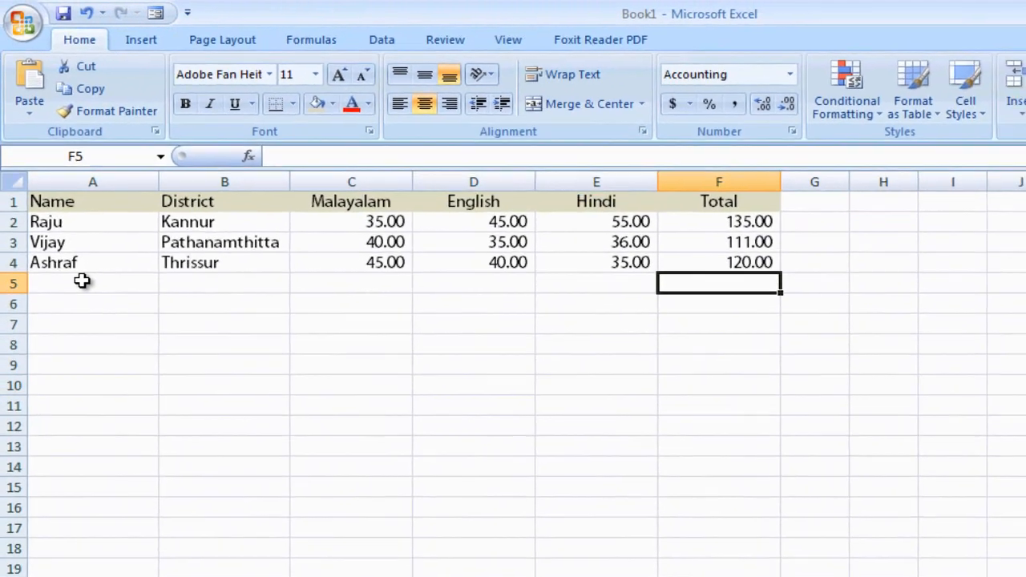
pyautogui.press('Right')
pyautogui.press('Right')
pyautogui.press('Right')
pyautogui.press('Left')
pyautogui.press('Left')
pyautogui.press('Left')
pyautogui.press('Left')
pyautogui.press('Left')
pyautogui.press('Left')
pyautogui.press('Left')
pyautogui.press('Left')
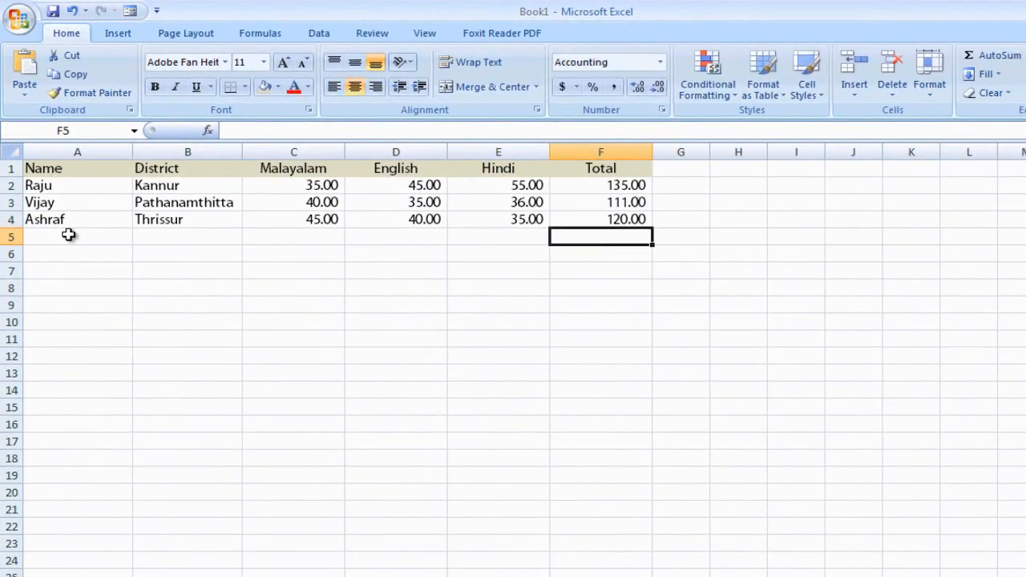
pyautogui.press('Down')
pyautogui.press('Up')
pyautogui.press('Right')
pyautogui.press('Right')
pyautogui.press('Right')
pyautogui.press('Right')
pyautogui.press('Right')
pyautogui.click(78, 254)
pyautogui.press('Right')
pyautogui.press('Right')
pyautogui.press('Right')
pyautogui.press('Right')
pyautogui.press('Right')
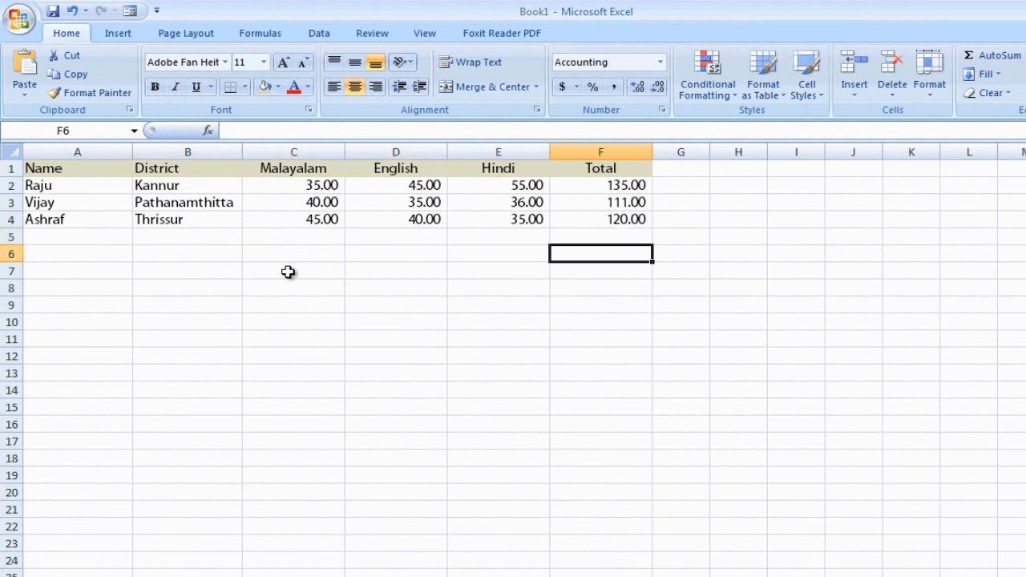
pyautogui.click(80, 273)
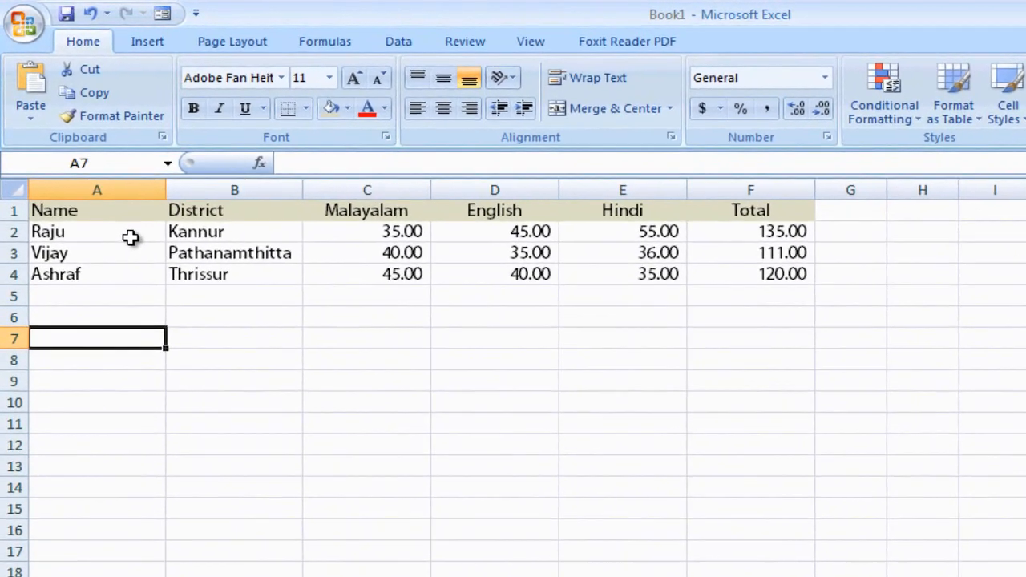
# Step: Browse the student records in the data form through to the last one
pyautogui.click(107, 185)
pyautogui.click(178, 14)
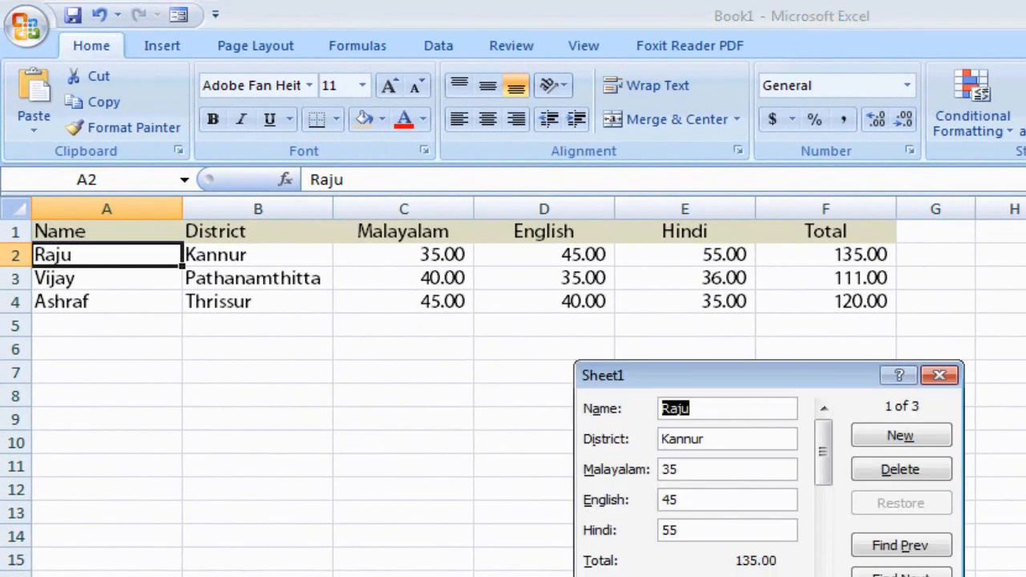
pyautogui.moveTo(826, 465); pyautogui.dragTo(826, 553)
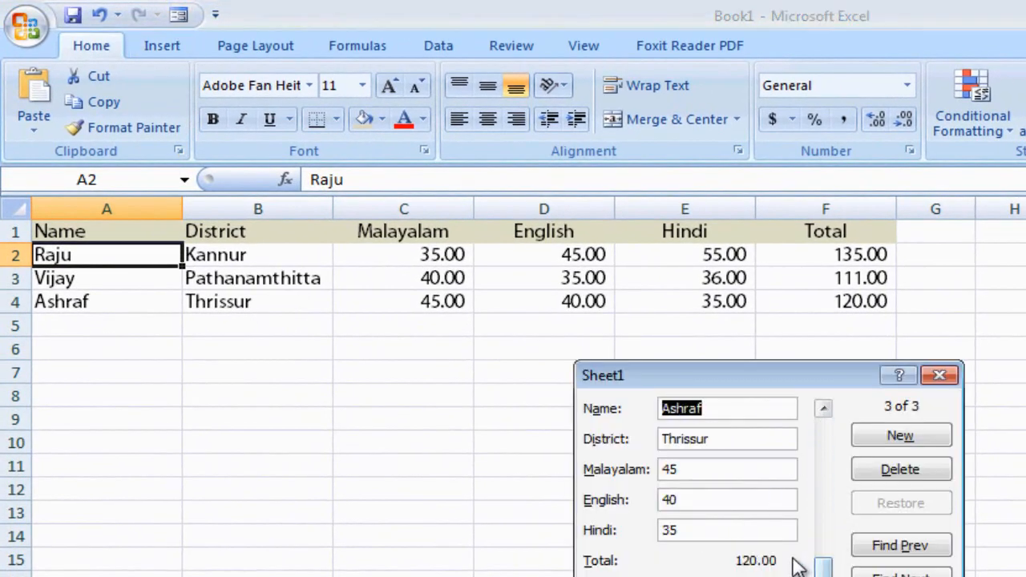
pyautogui.click(943, 380)
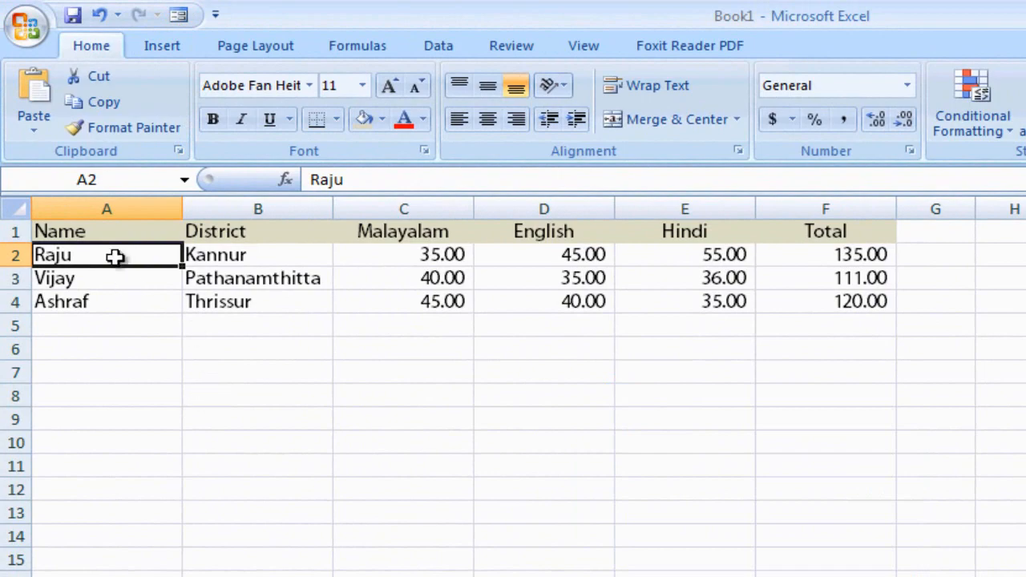
# Step: Convert the range A1:F4 into a table with headers and apply the black table style
pyautogui.moveTo(104, 229); pyautogui.dragTo(810, 307)
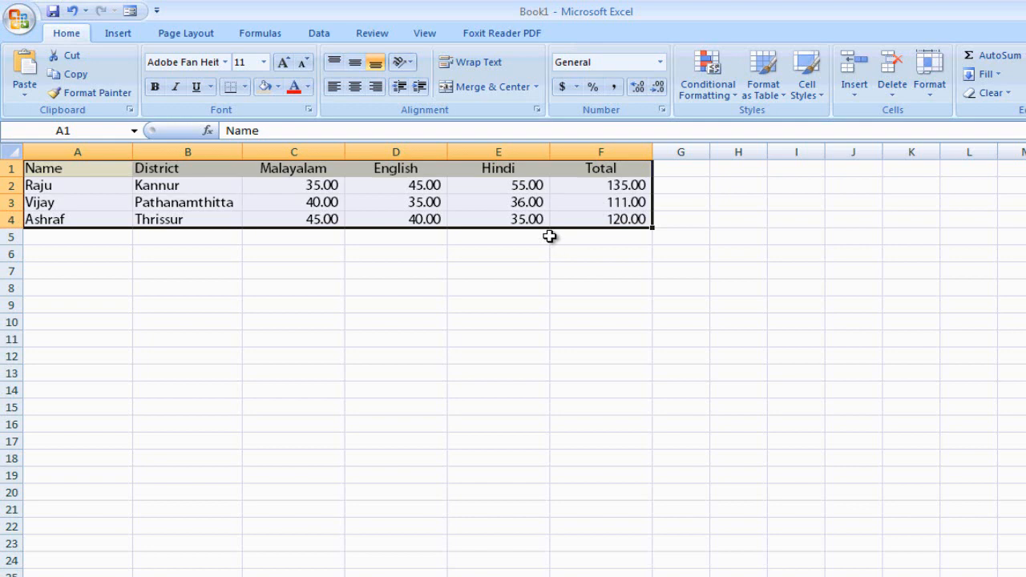
pyautogui.click(117, 34)
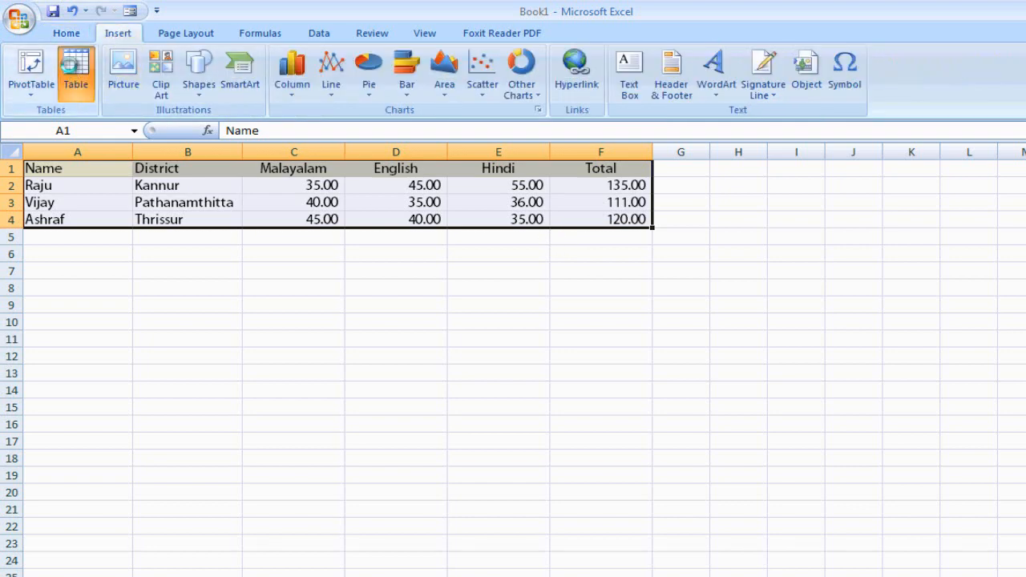
pyautogui.click(75, 72)
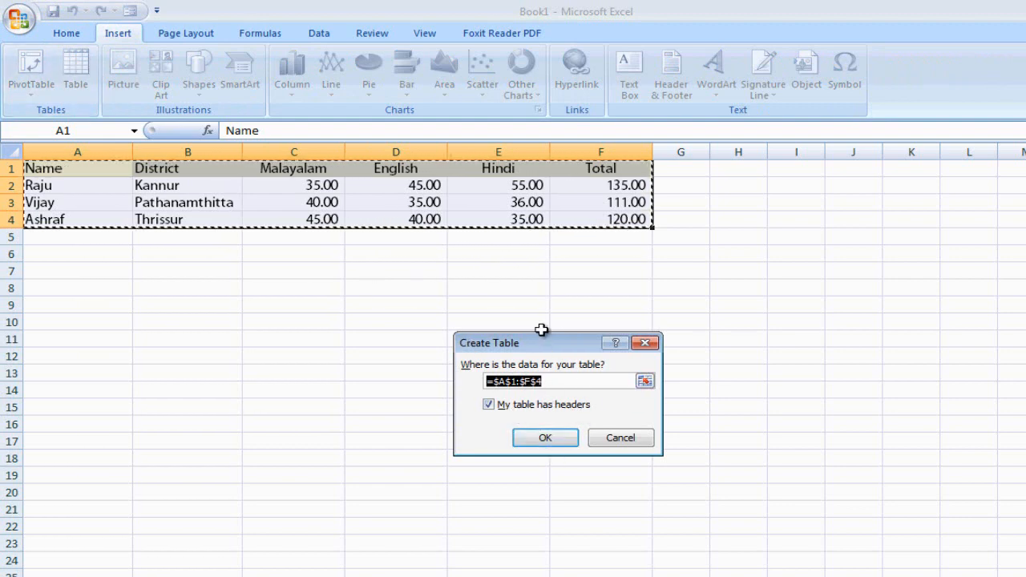
pyautogui.click(544, 440)
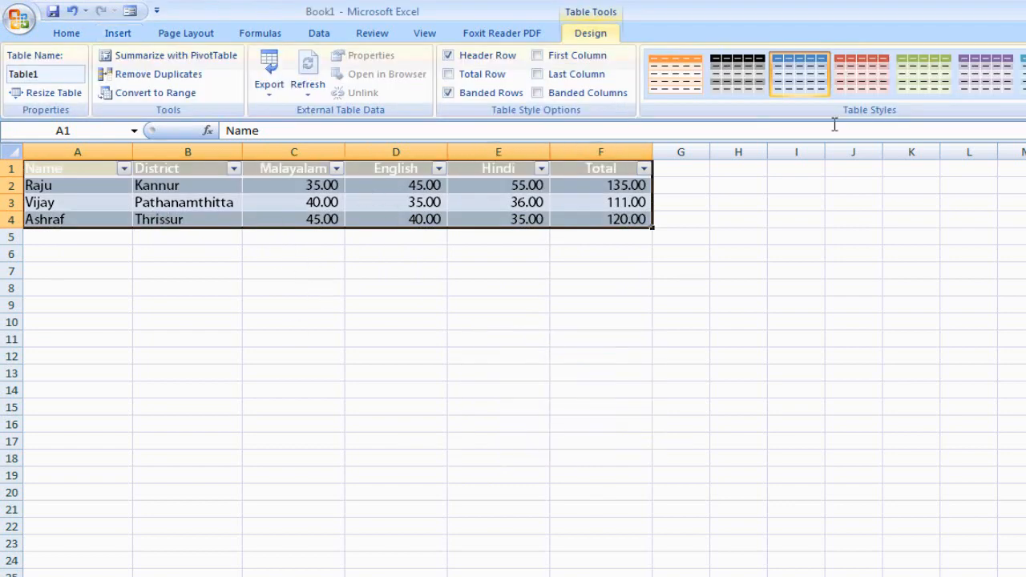
pyautogui.click(749, 72)
pyautogui.click(607, 286)
# Step: Set the font color of the table's header row, Name through Total, to red
pyautogui.moveTo(609, 176); pyautogui.dragTo(69, 173)
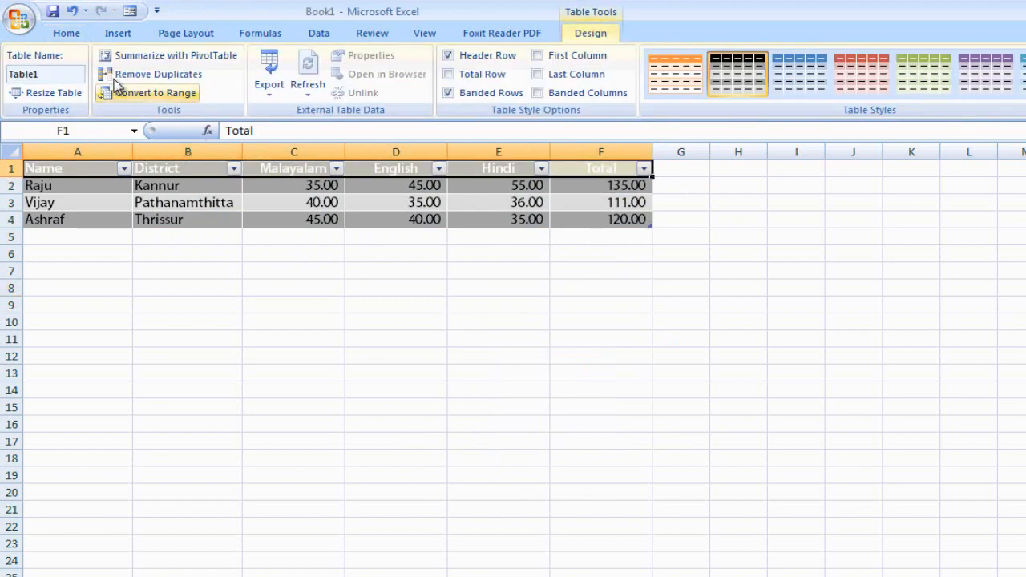
pyautogui.click(66, 33)
pyautogui.click(310, 88)
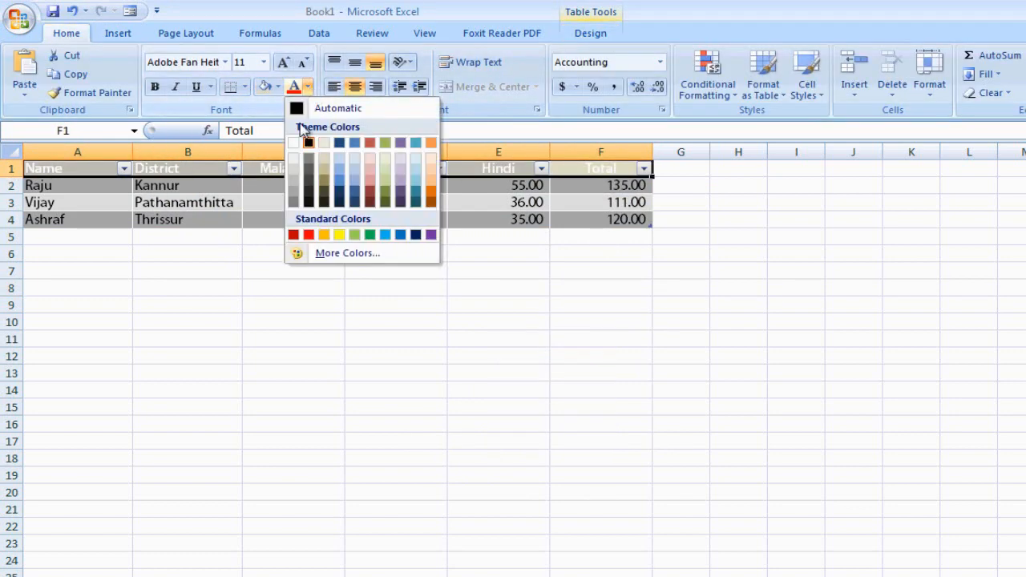
pyautogui.click(316, 109)
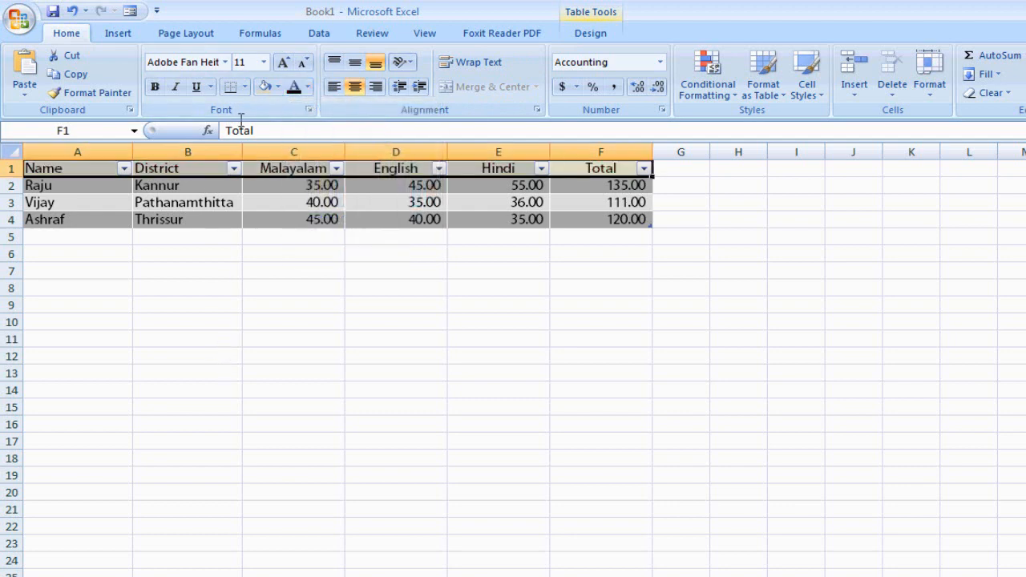
pyautogui.click(308, 86)
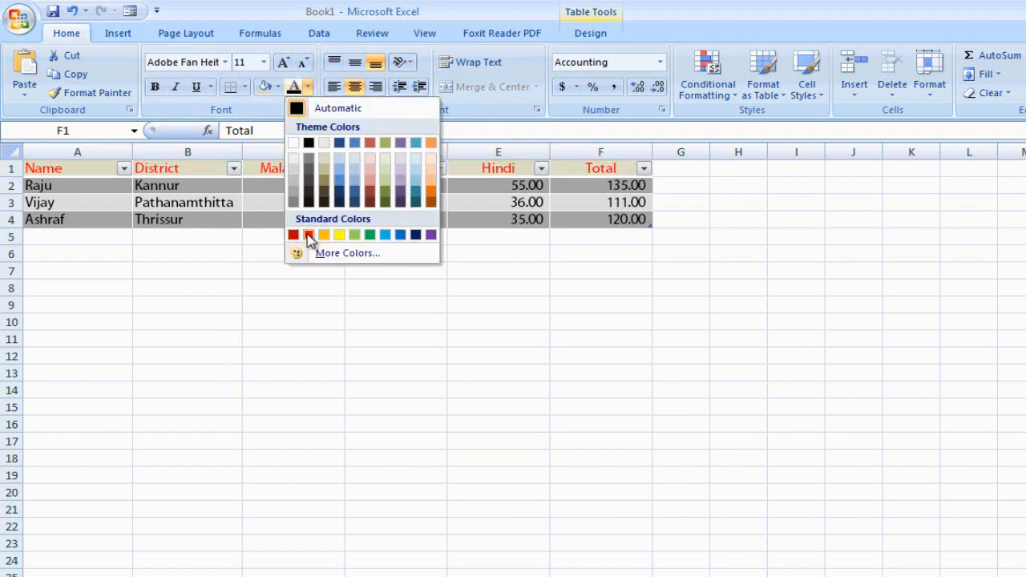
pyautogui.click(273, 305)
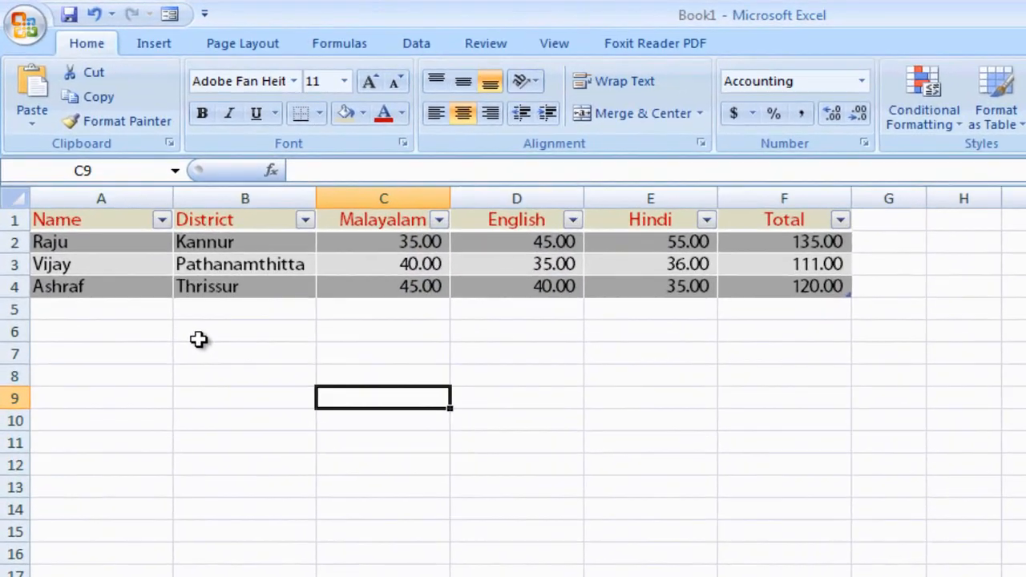
# Step: Check the formula behind the values in the Total column
pyautogui.moveTo(799, 241); pyautogui.dragTo(799, 287)
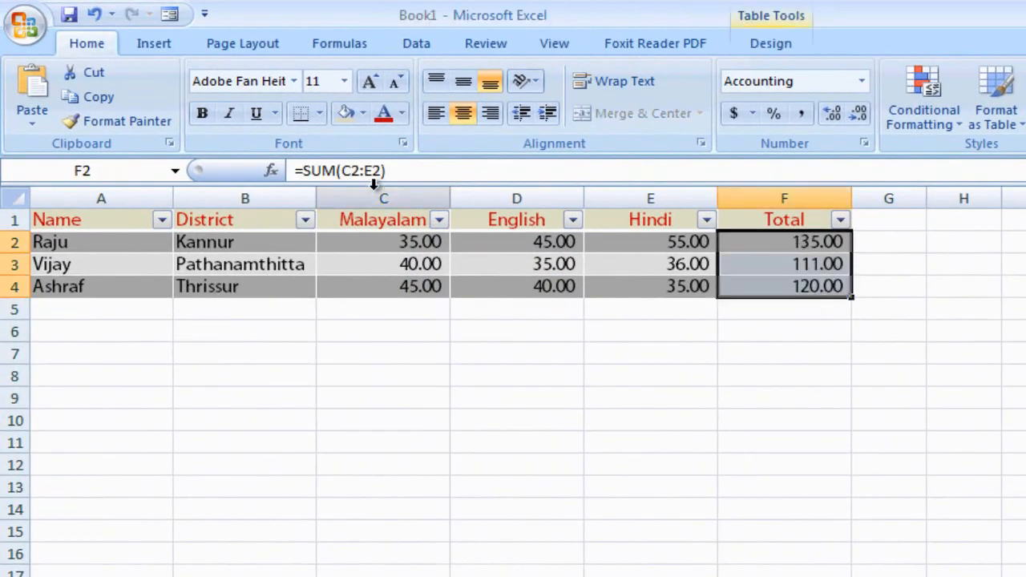
pyautogui.click(133, 267)
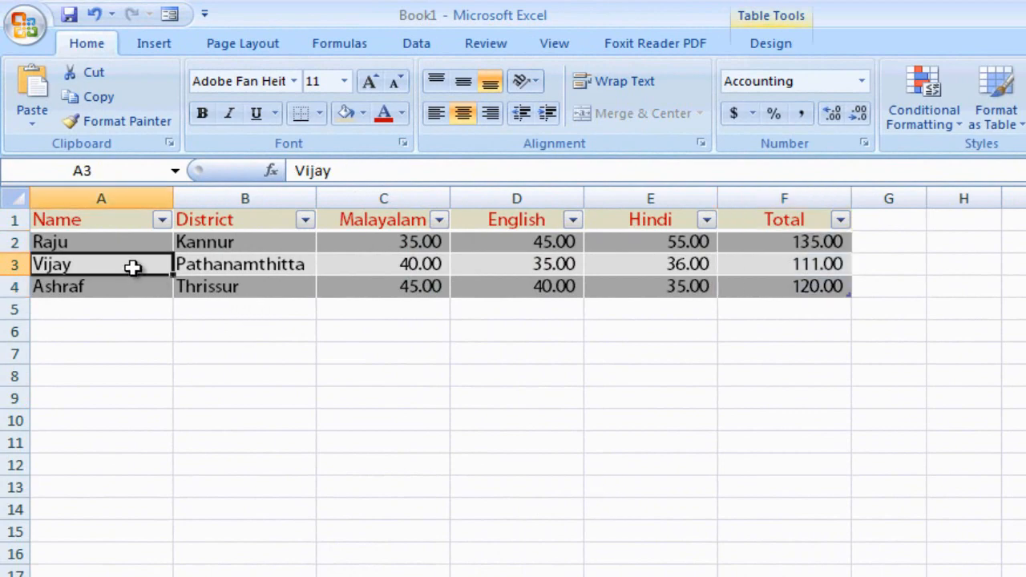
# Step: Add a record through the data form: Name MouseTrack, District Kannur, Malayalam 25, English 60, Hindi 42
pyautogui.click(169, 14)
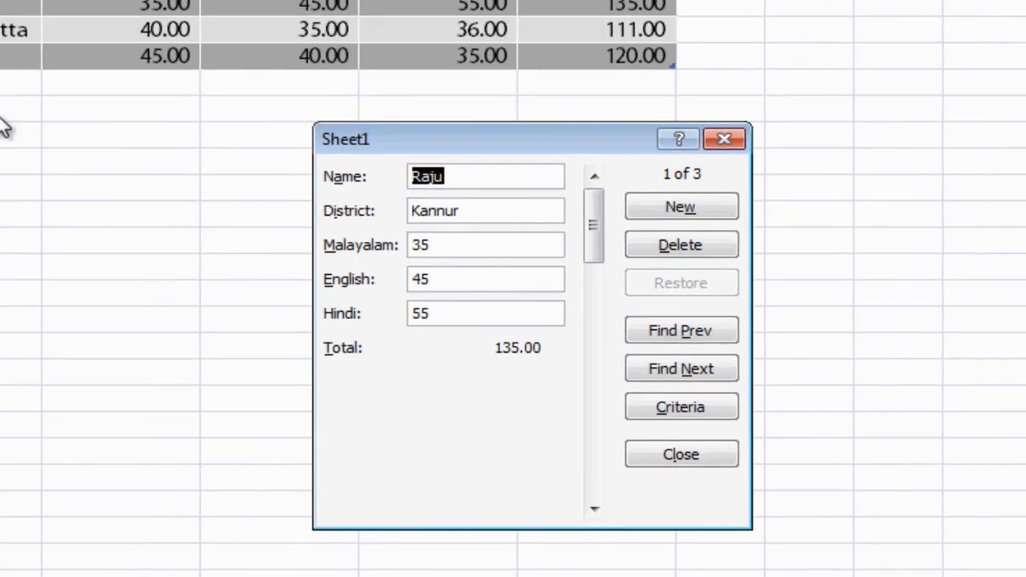
pyautogui.click(674, 213)
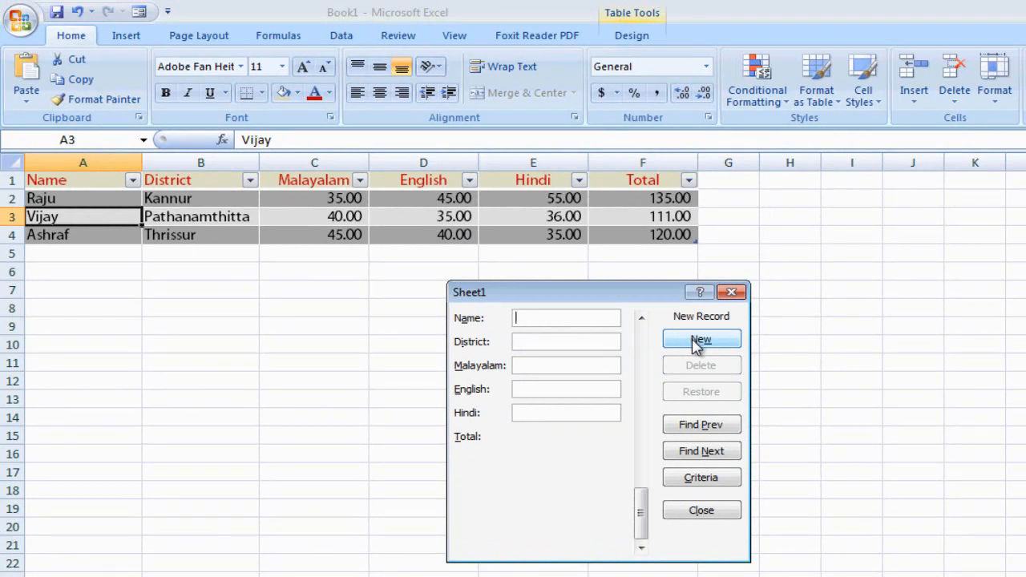
pyautogui.write('MouseTrack')
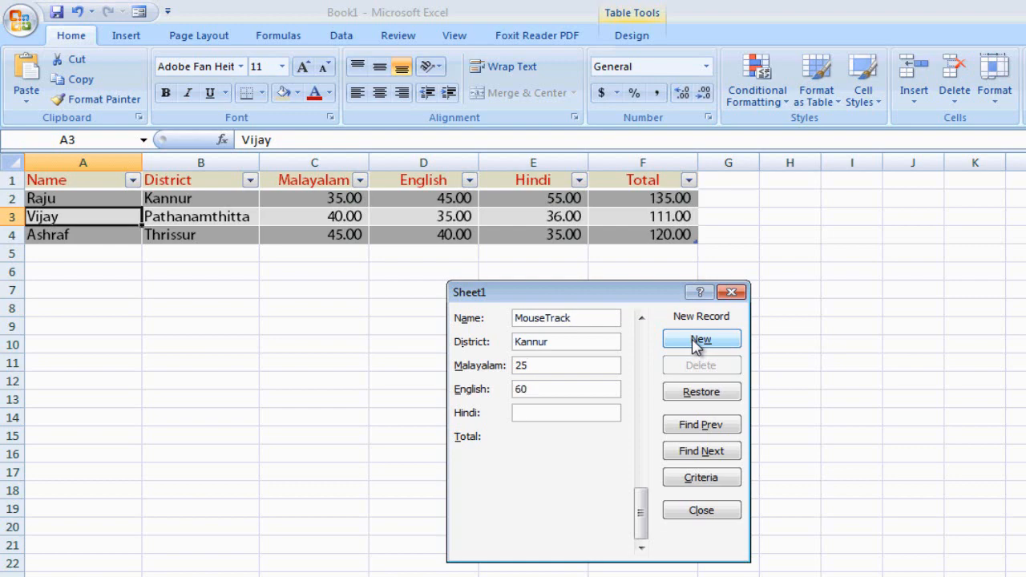
pyautogui.write('42')
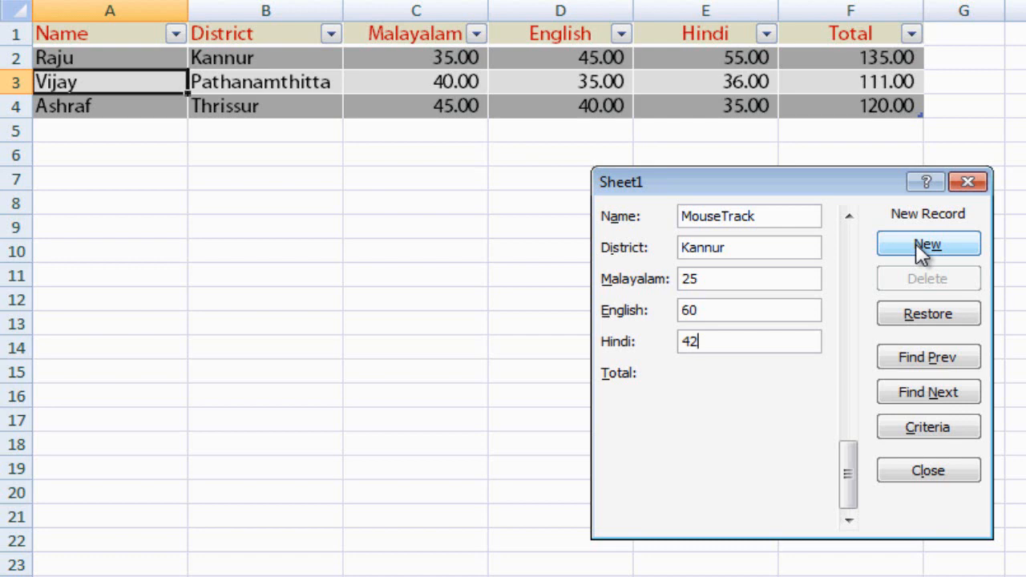
pyautogui.click(916, 243)
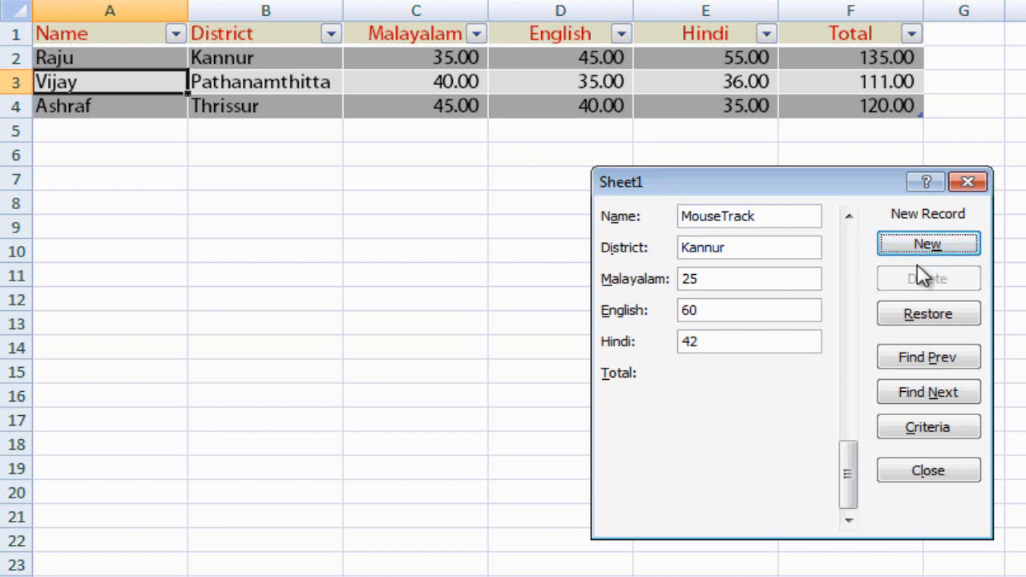
pyautogui.click(728, 345)
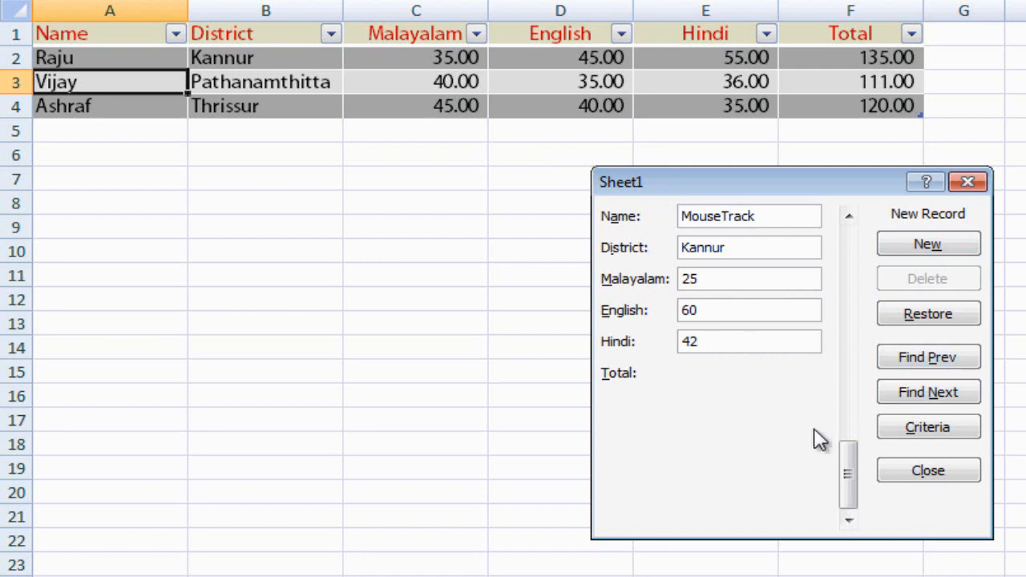
pyautogui.press('Return')
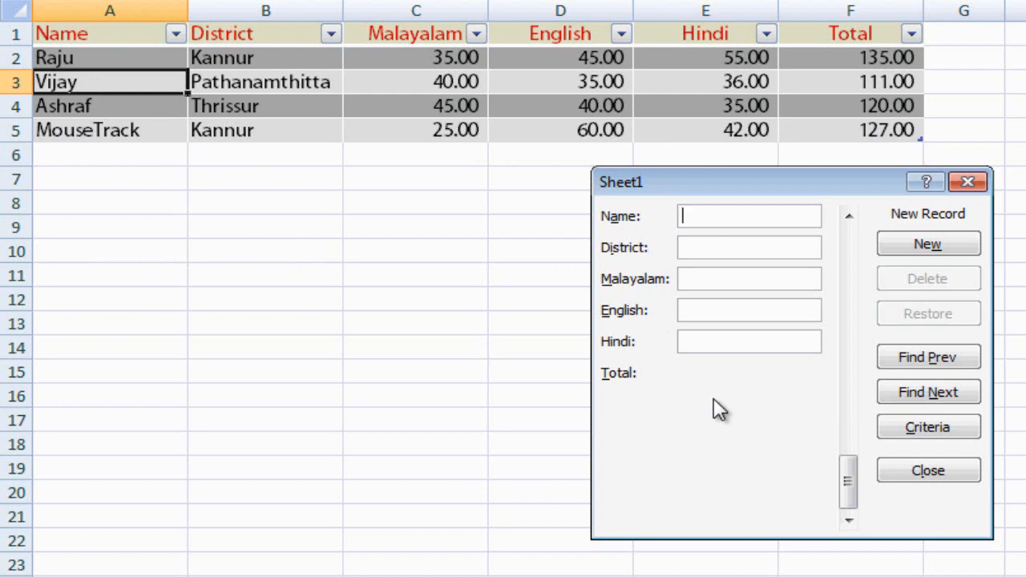
# Step: Add a record with the student's name, District Kozhikkode, Malayalam 25, English 26 and Hindi 27, and move the form clear of the table
pyautogui.write('Ratheesh')
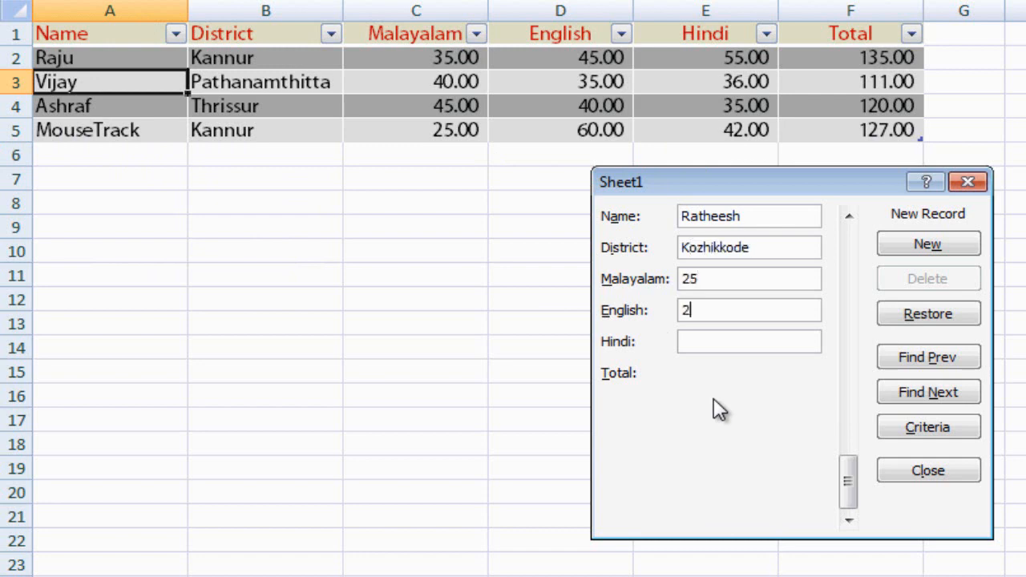
pyautogui.press('Return')
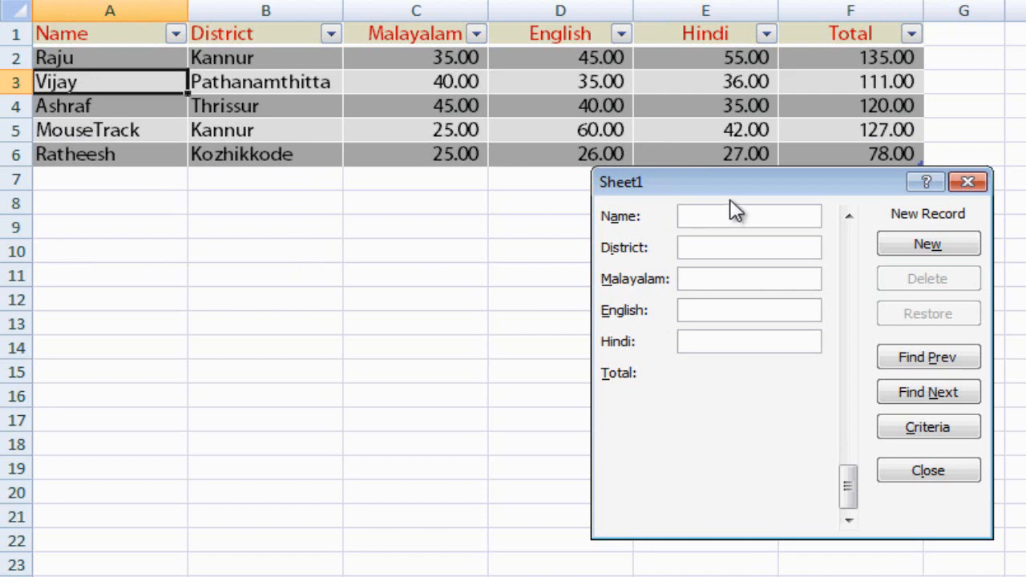
pyautogui.moveTo(733, 195); pyautogui.dragTo(581, 267)
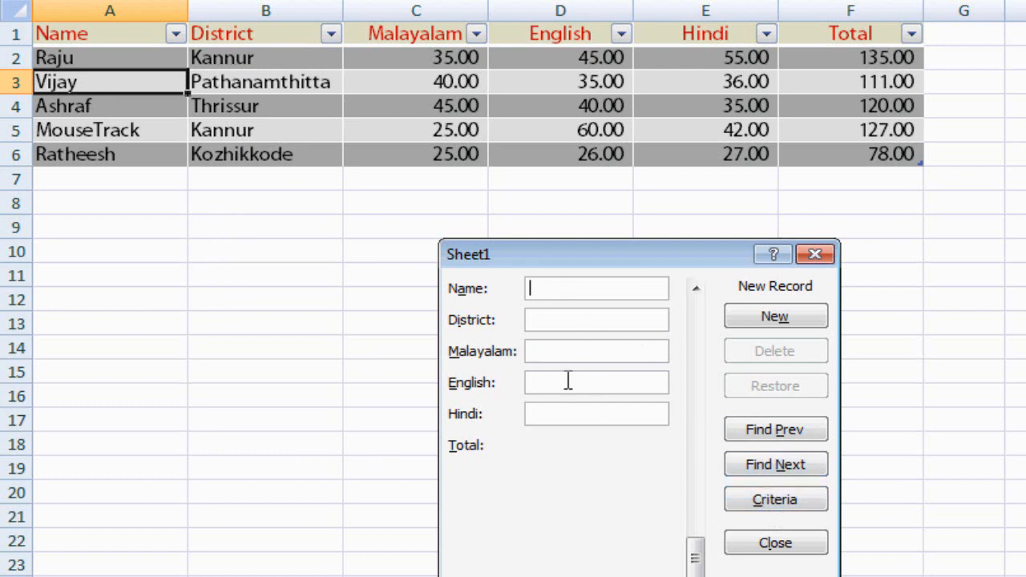
# Step: Search the records with the District criterion "kannu" and step back and forth through the matching records
pyautogui.click(772, 505)
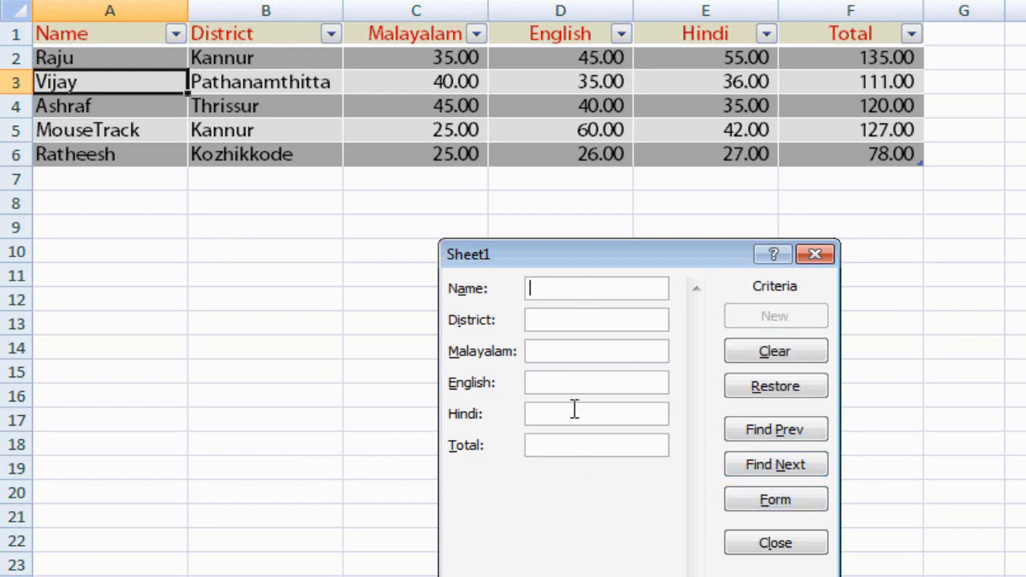
pyautogui.click(553, 320)
pyautogui.write('kannur')
pyautogui.click(766, 463)
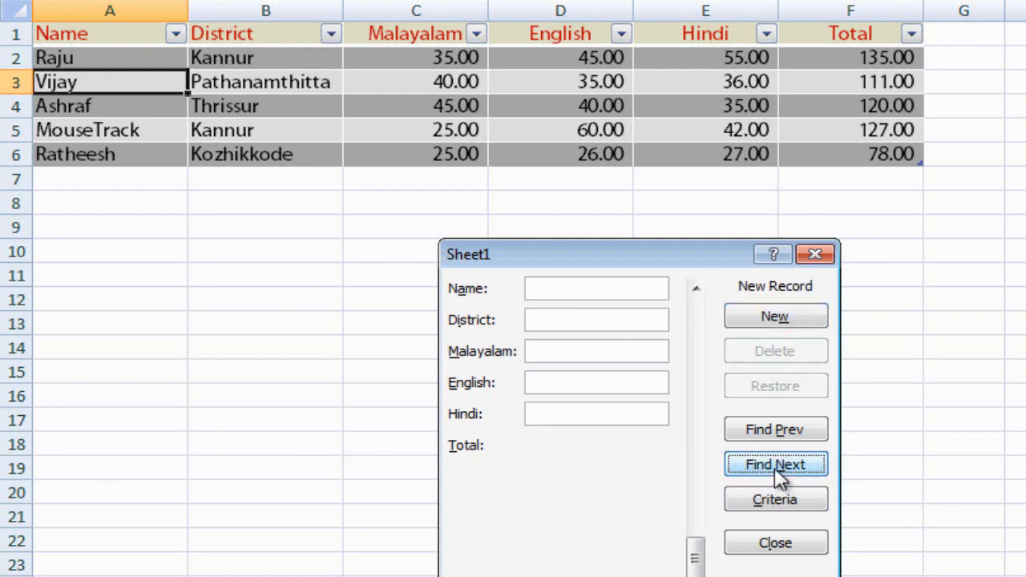
pyautogui.click(774, 431)
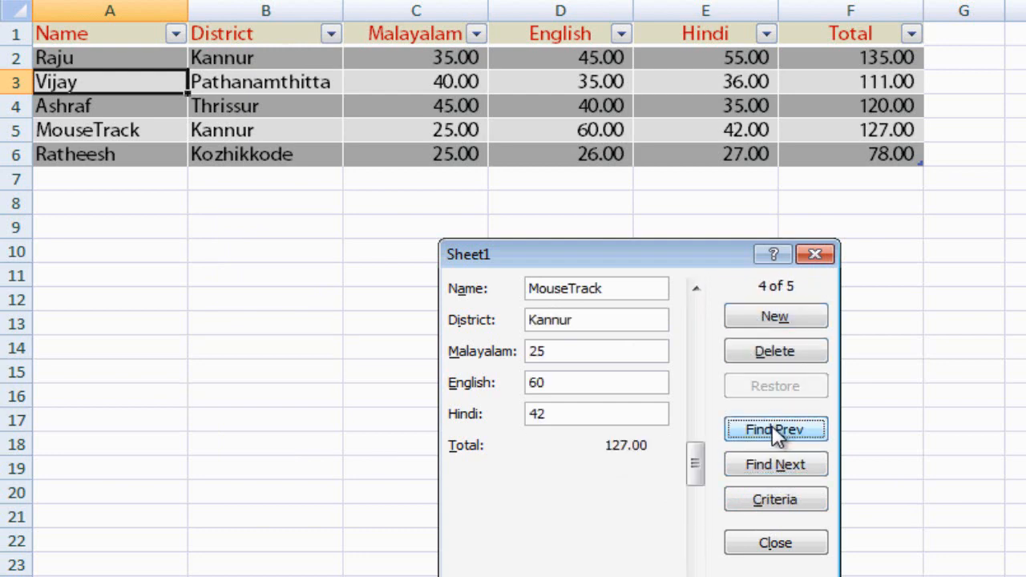
pyautogui.click(772, 429)
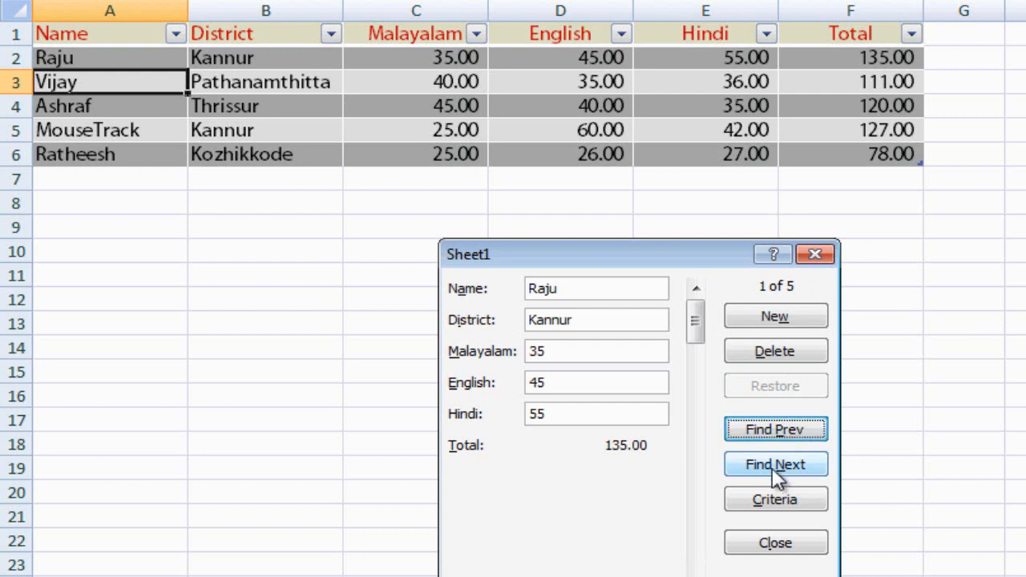
pyautogui.click(771, 470)
pyautogui.click(772, 428)
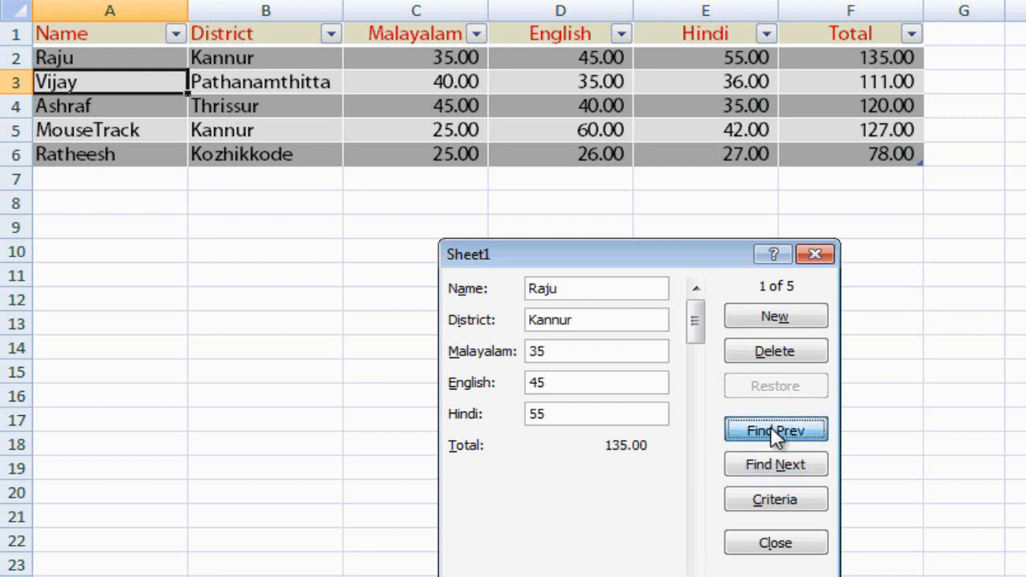
pyautogui.click(775, 467)
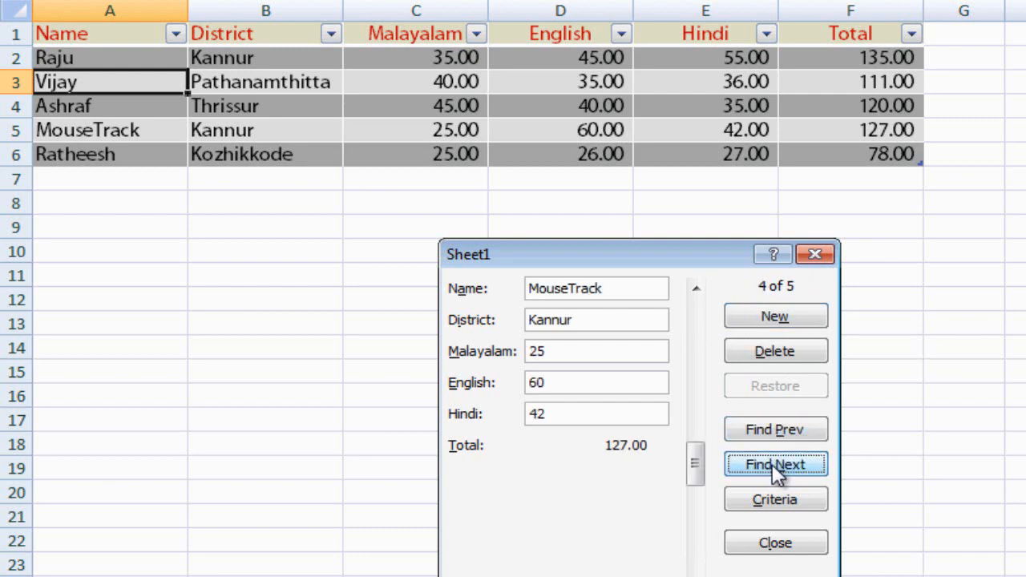
pyautogui.click(751, 428)
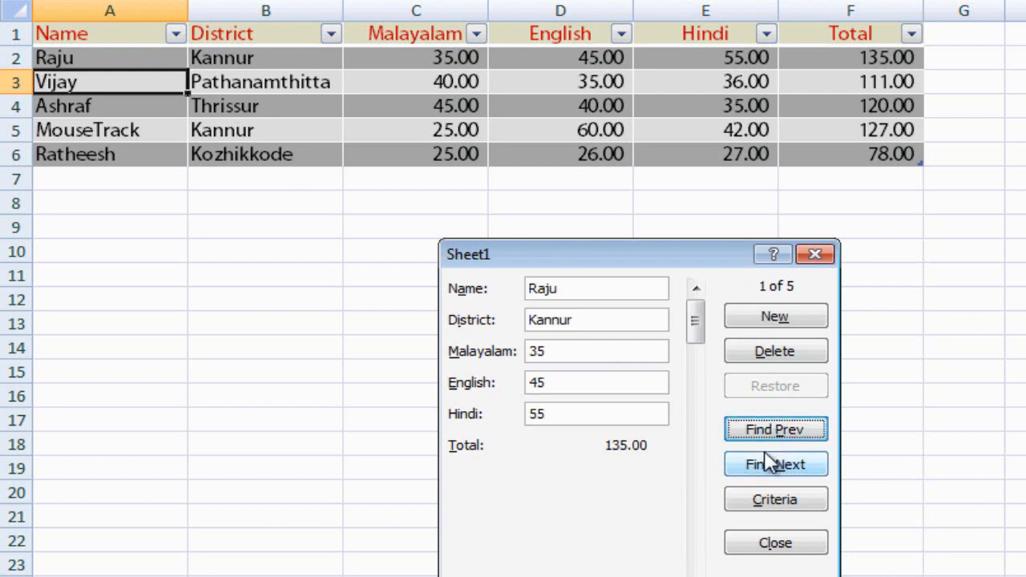
pyautogui.click(769, 464)
pyautogui.click(769, 431)
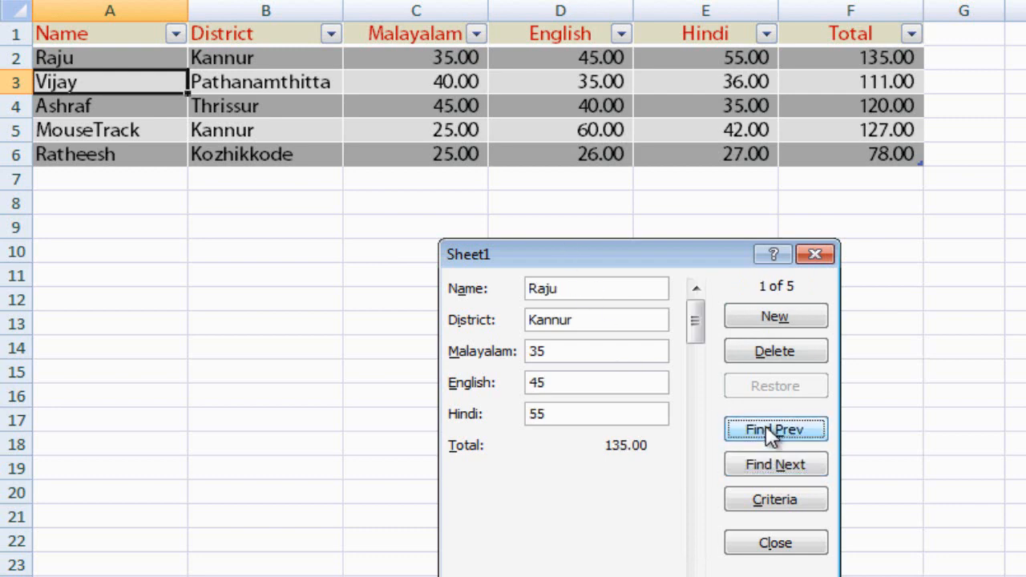
# Step: Clear the District search criterion and return the form to a blank new record
pyautogui.click(759, 319)
pyautogui.click(771, 501)
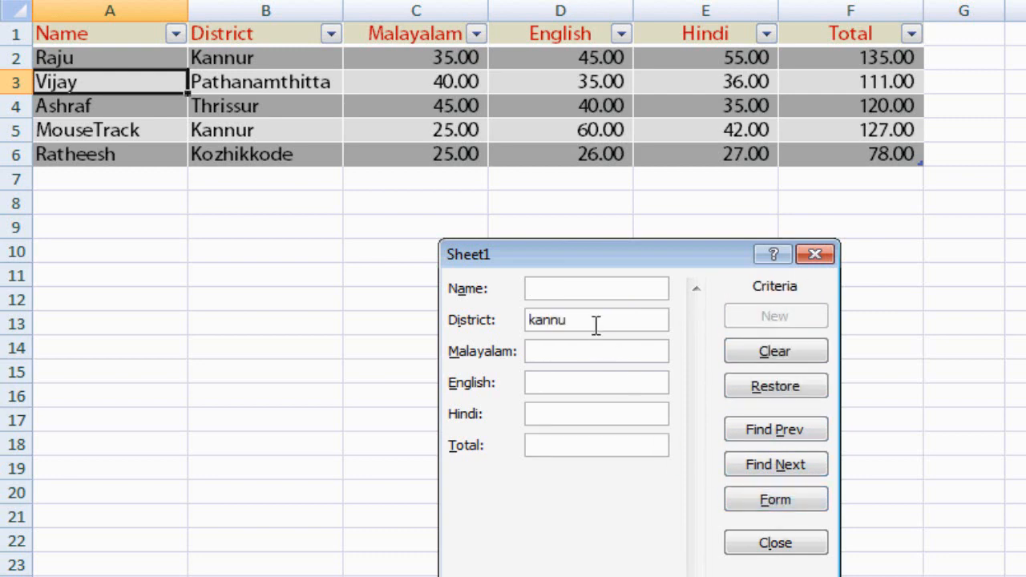
pyautogui.moveTo(596, 321); pyautogui.dragTo(390, 323)
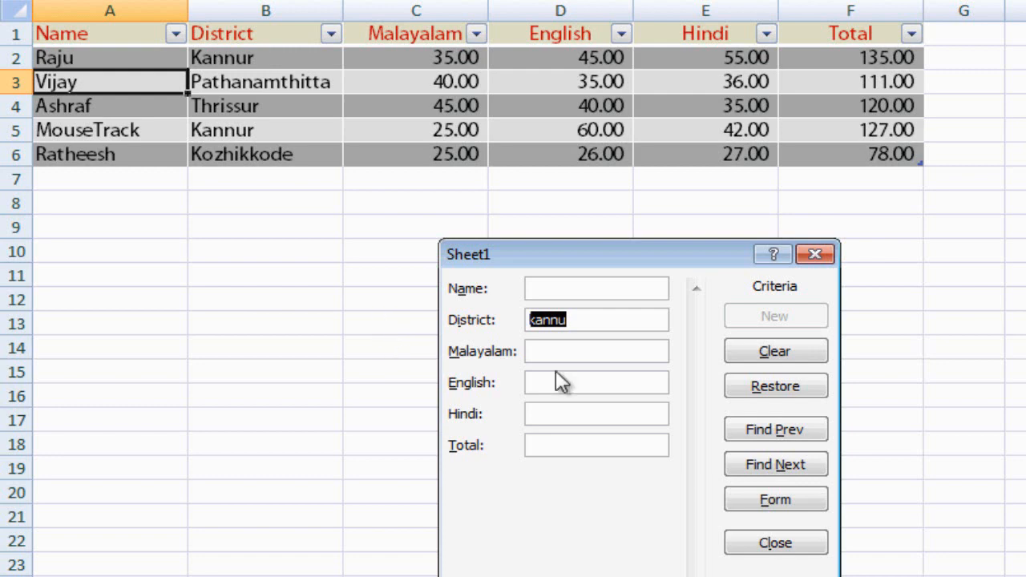
pyautogui.click(775, 353)
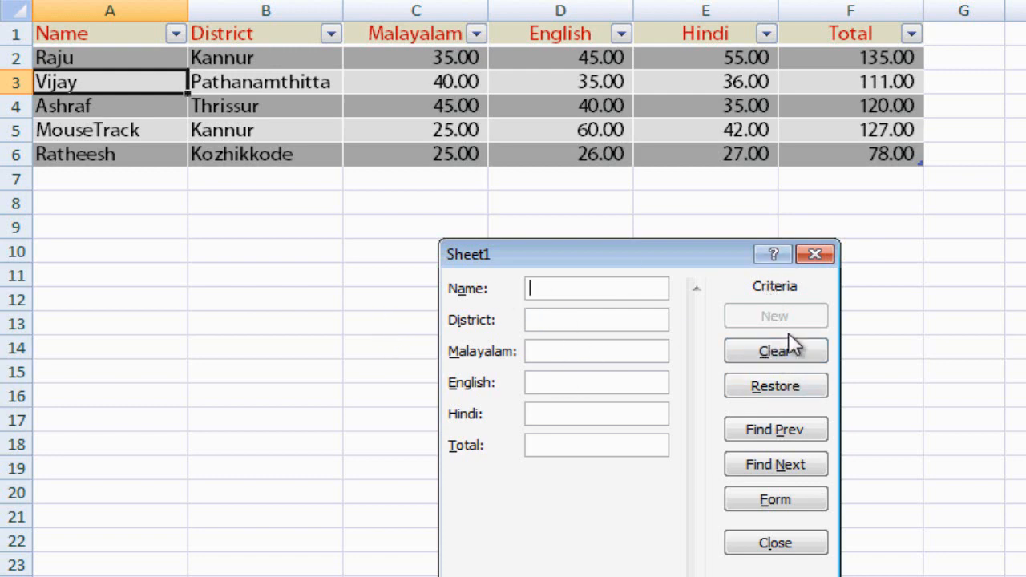
pyautogui.click(772, 501)
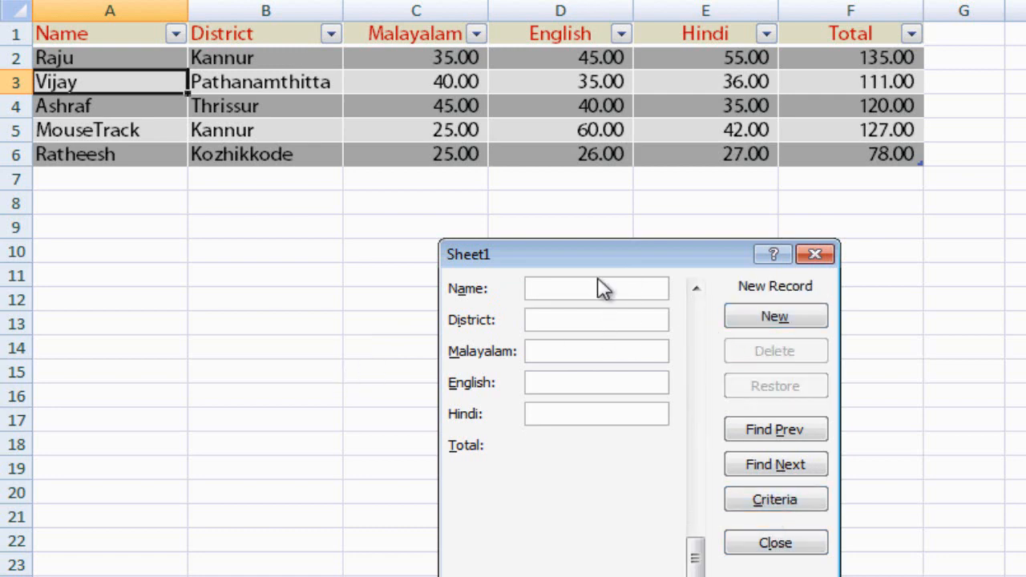
# Step: Add a record with the student's name, District Kollam, Malayalam 45, English 46 and Hindi 47, and close the data form
pyautogui.write('Ha')
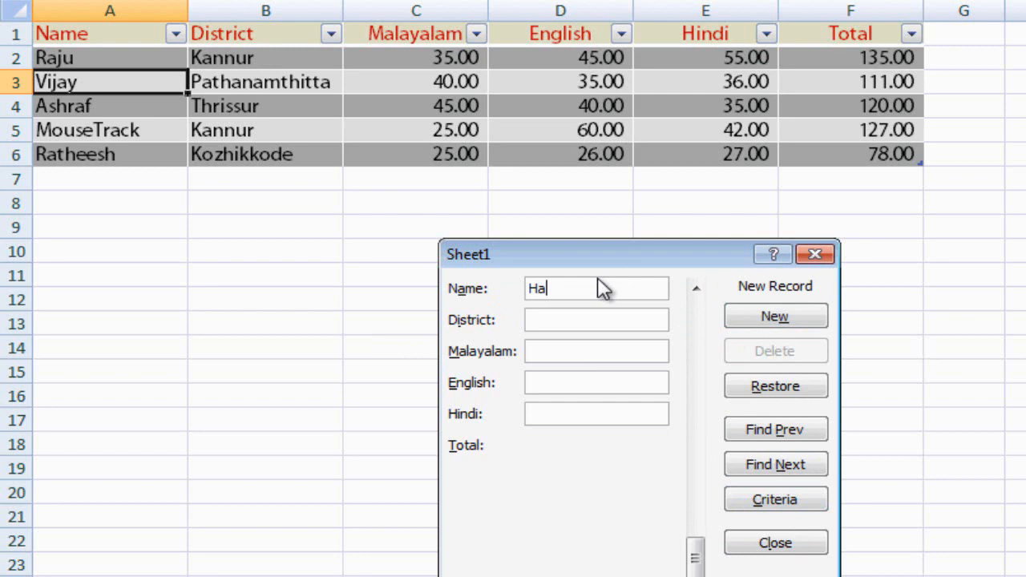
pyautogui.write('rshad')
pyautogui.press('Tab')
pyautogui.write('Kollam')
pyautogui.press('Tab')
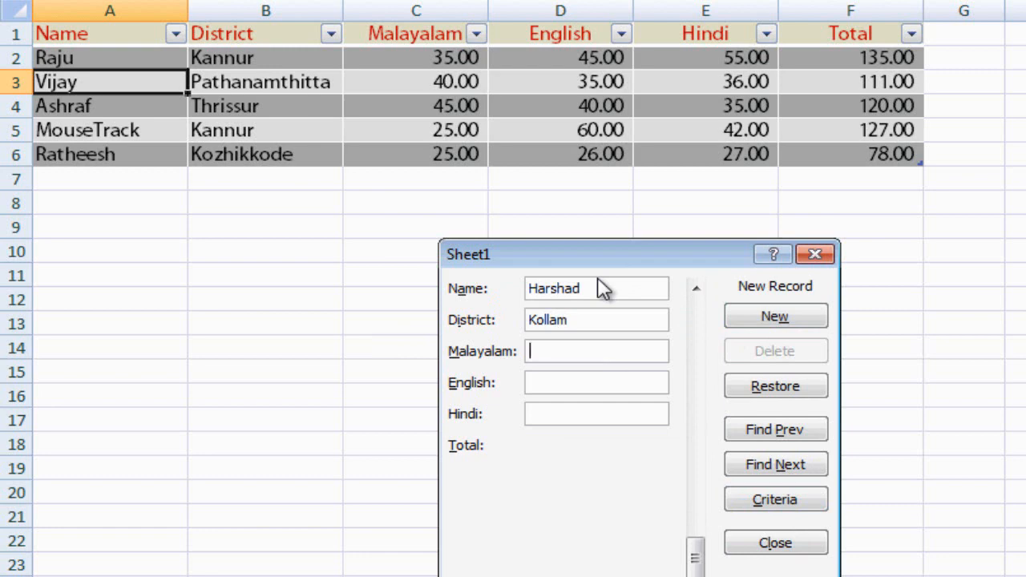
pyautogui.write('45')
pyautogui.press('Tab')
pyautogui.write('46')
pyautogui.press('Tab')
pyautogui.write('47')
pyautogui.press('Return')
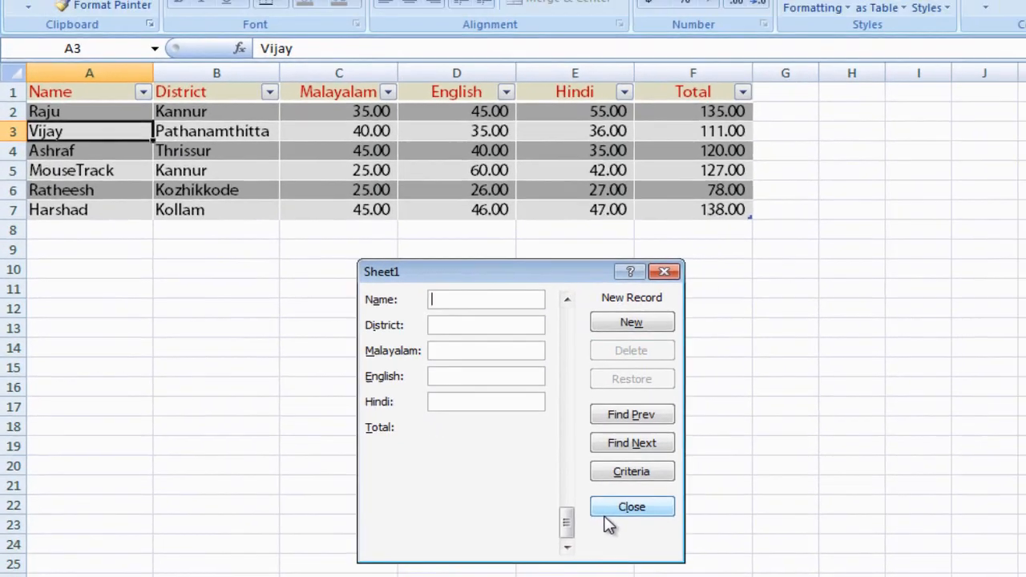
pyautogui.click(775, 543)
pyautogui.click(224, 291)
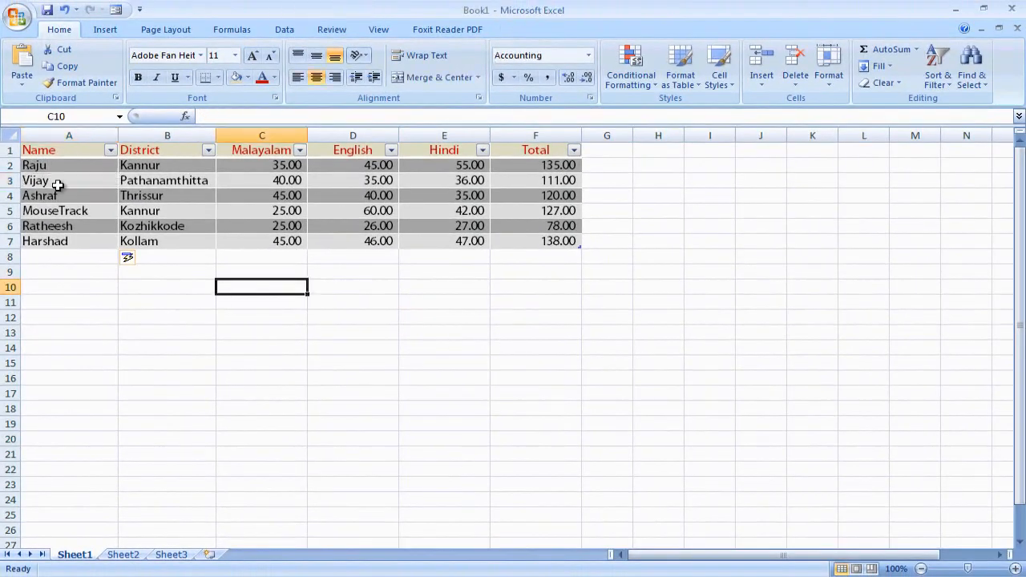
# Step: Reopen the data form from cell A3 in the table and start a blank new record
pyautogui.click(65, 181)
pyautogui.click(116, 9)
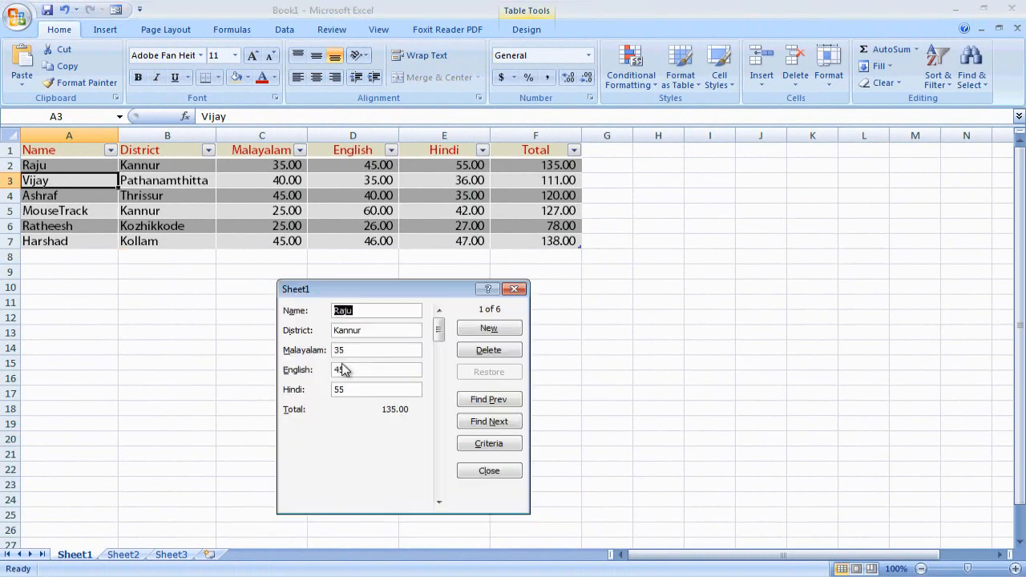
pyautogui.click(491, 332)
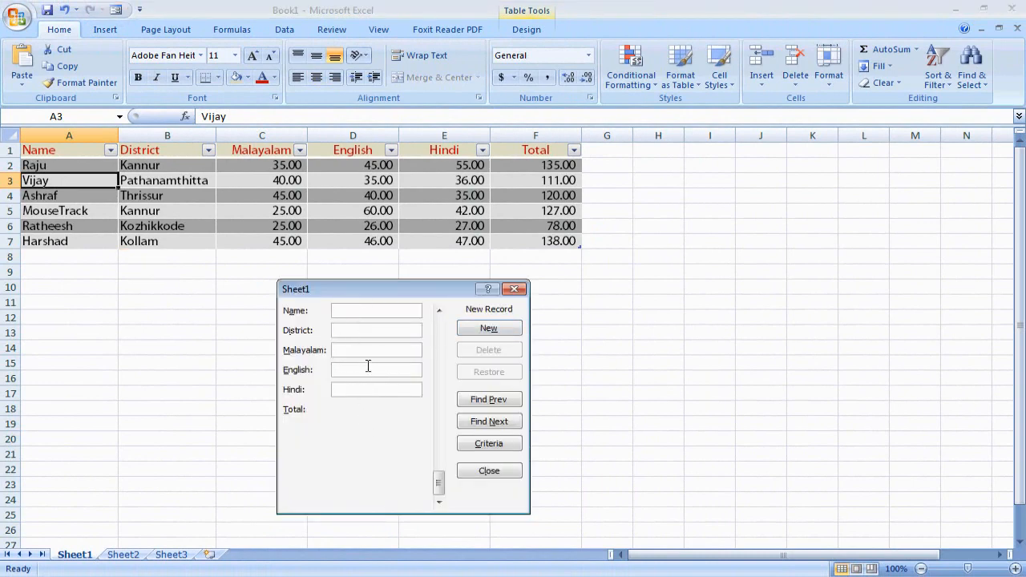